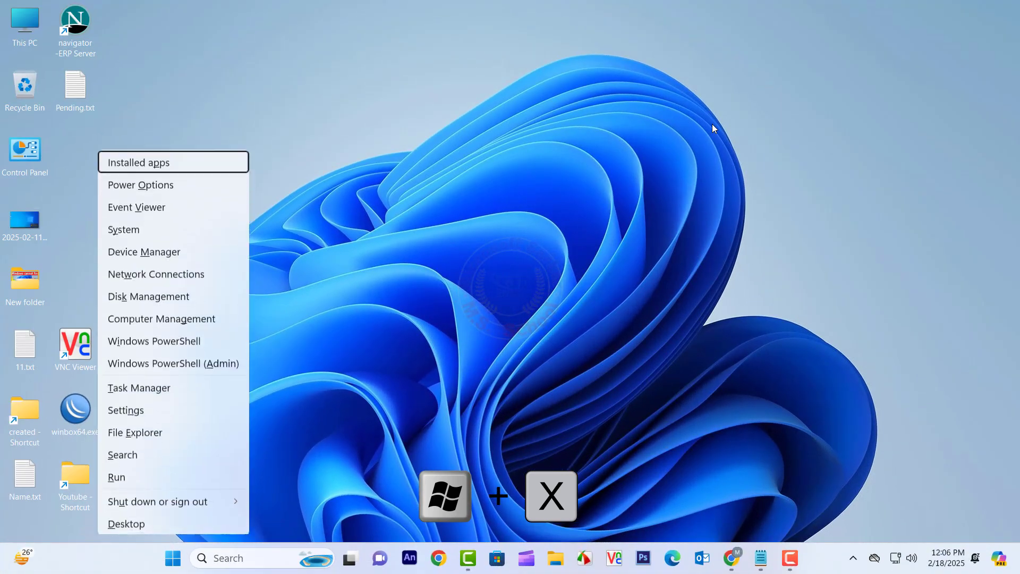
# Move down the Win+X quick-link menu to the Task Manager entry.
pyautogui.press('Down')
pyautogui.press('Down')
pyautogui.press('Down')
pyautogui.press('Down')
pyautogui.press('Down')
pyautogui.press('Down')
pyautogui.press('Down')
pyautogui.press('Down')
pyautogui.press('Down')
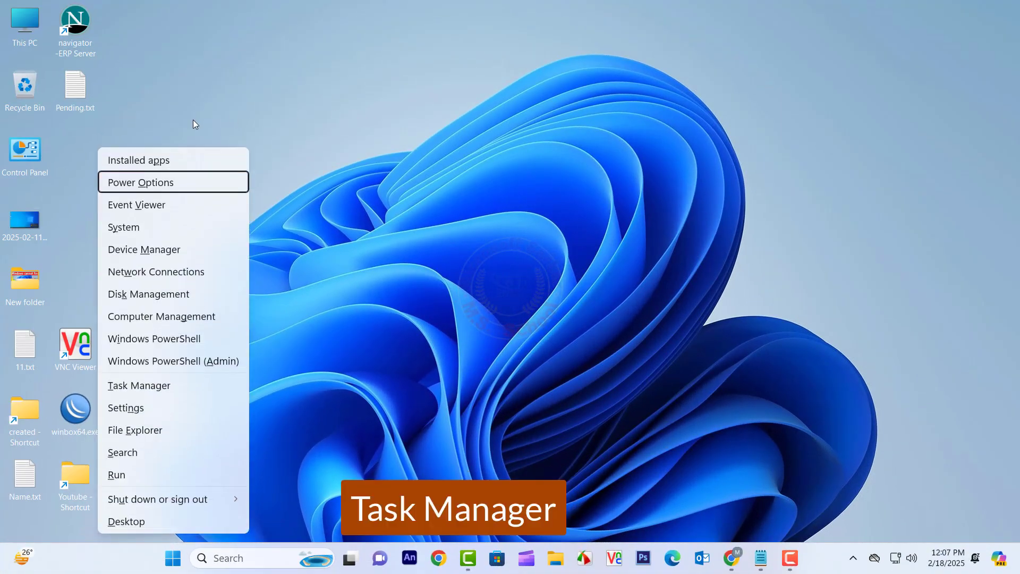
pyautogui.press('Down')
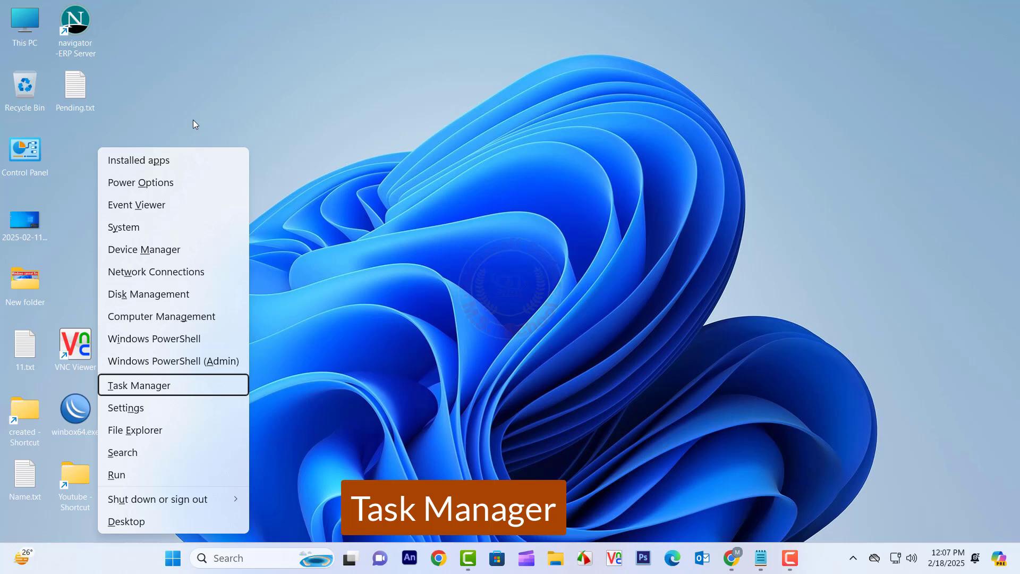
# Launch Task Manager and select the Windows Explorer process in the Processes list.
pyautogui.press('Return')
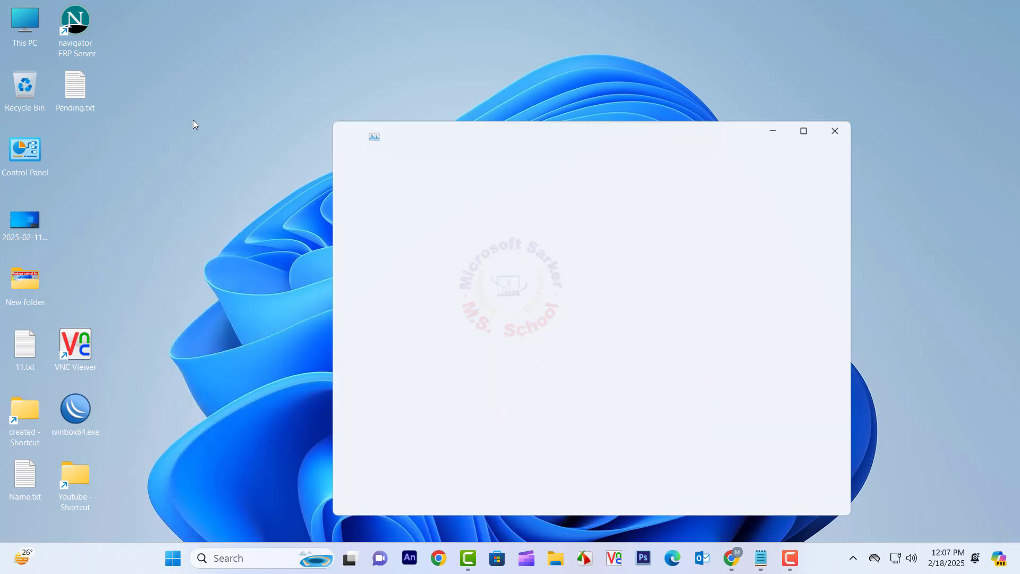
pyautogui.moveTo(480, 143)
pyautogui.mouseDown()
pyautogui.moveTo(464, 91)
pyautogui.moveTo(473, 93)
pyautogui.mouseUp()
pyautogui.hotkey('ctrl', 'shift', 'd')
pyautogui.moveTo(333, 131); pyautogui.dragTo(424, 155)
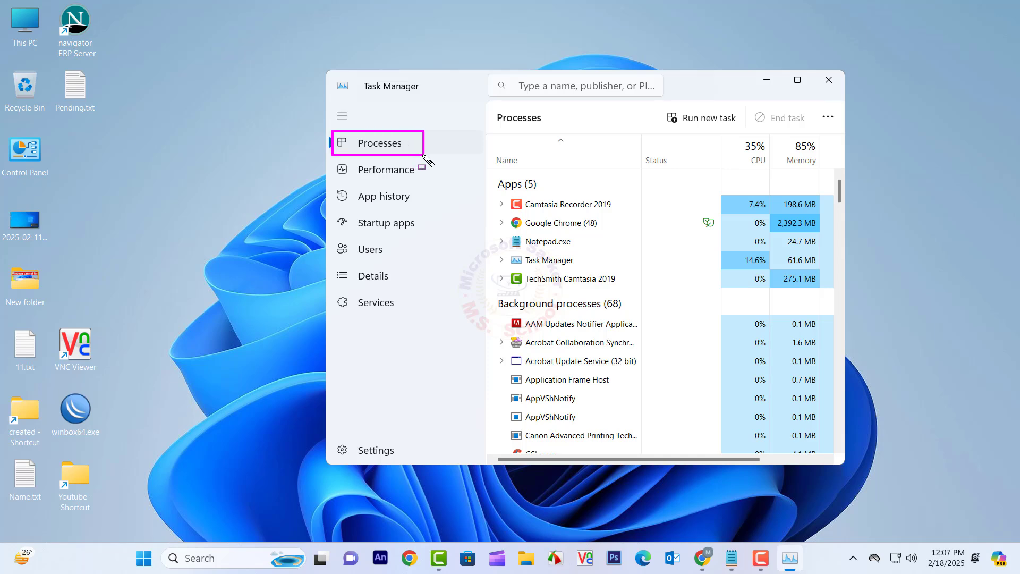
pyautogui.press('Escape')
pyautogui.click(548, 241)
pyautogui.scroll(-1, 558, 254)
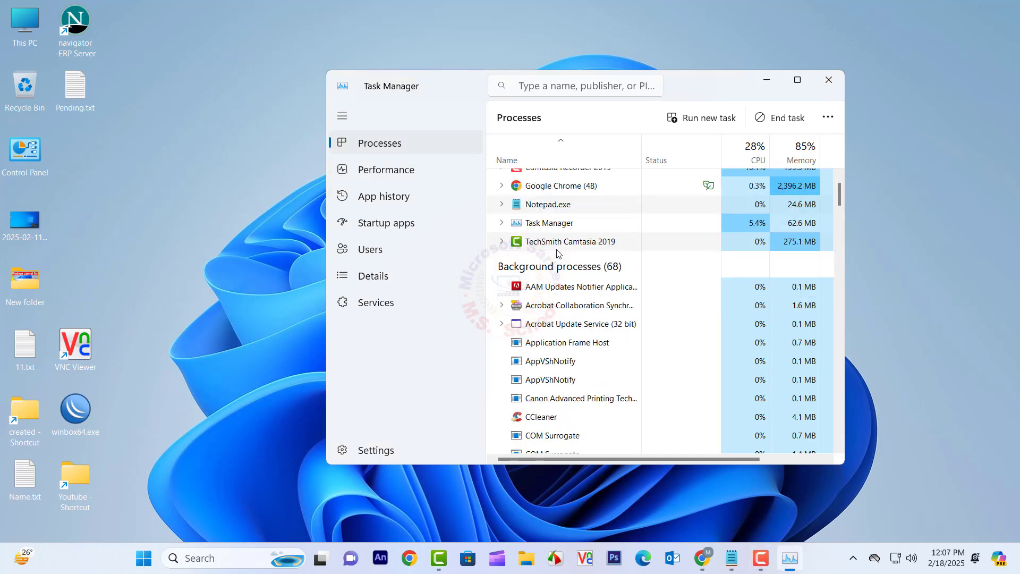
pyautogui.press('Down')
pyautogui.press('Down')
pyautogui.press('Down')
pyautogui.press('Down')
pyautogui.press('Down')
pyautogui.press('Down')
pyautogui.press('Down')
pyautogui.press('Down')
pyautogui.press('Down')
pyautogui.press('Down')
pyautogui.press('Down')
pyautogui.press('Down')
pyautogui.press('Down')
pyautogui.press('Down')
pyautogui.press('Down')
pyautogui.press('Down')
pyautogui.press('Down')
pyautogui.press('Down')
pyautogui.press('Down')
pyautogui.press('Down')
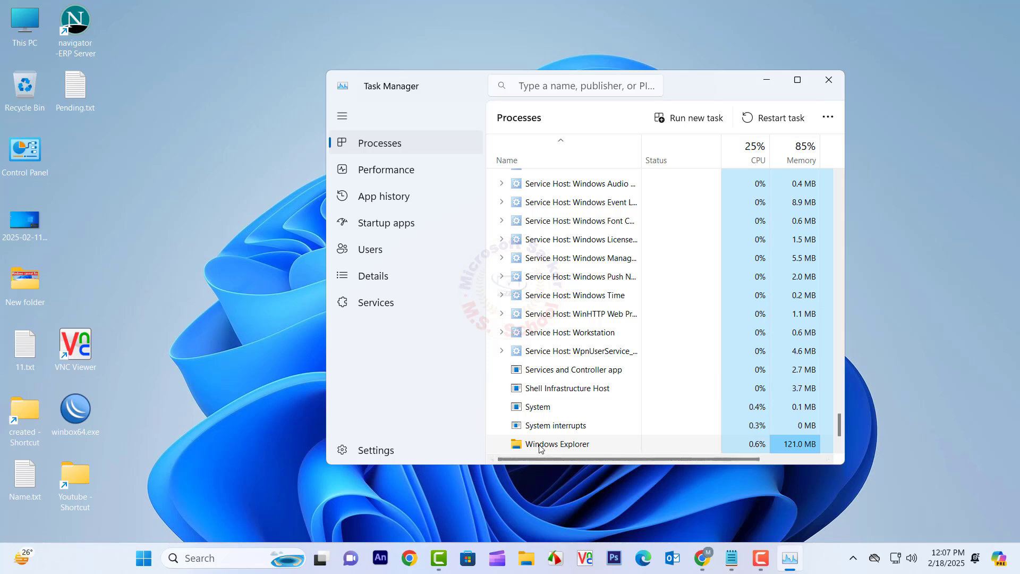
# Restart Windows Explorer from its right-click menu, then close Task Manager.
pyautogui.moveTo(497, 433); pyautogui.dragTo(610, 453)
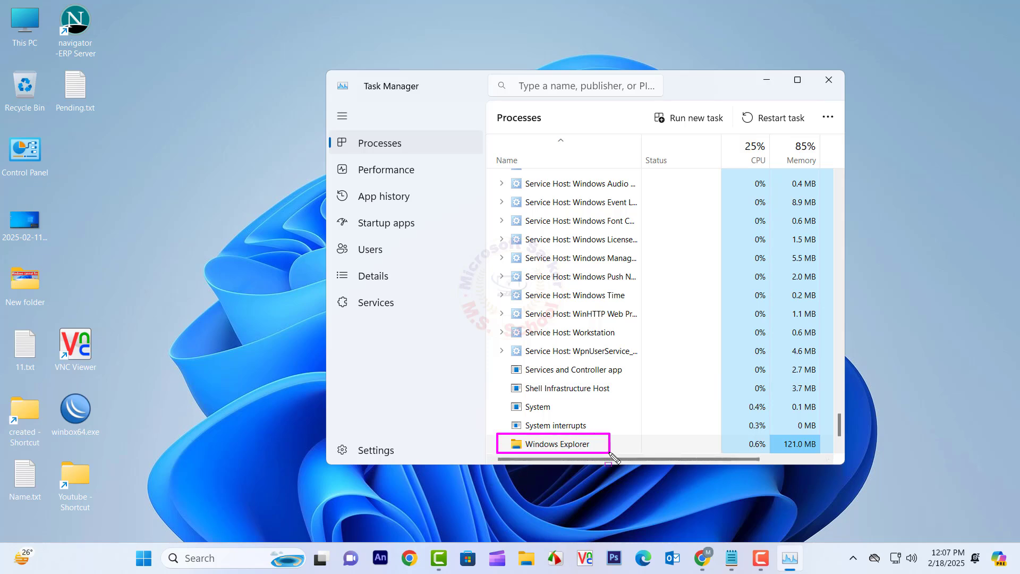
pyautogui.rightClick(560, 443)
pyautogui.click(595, 289)
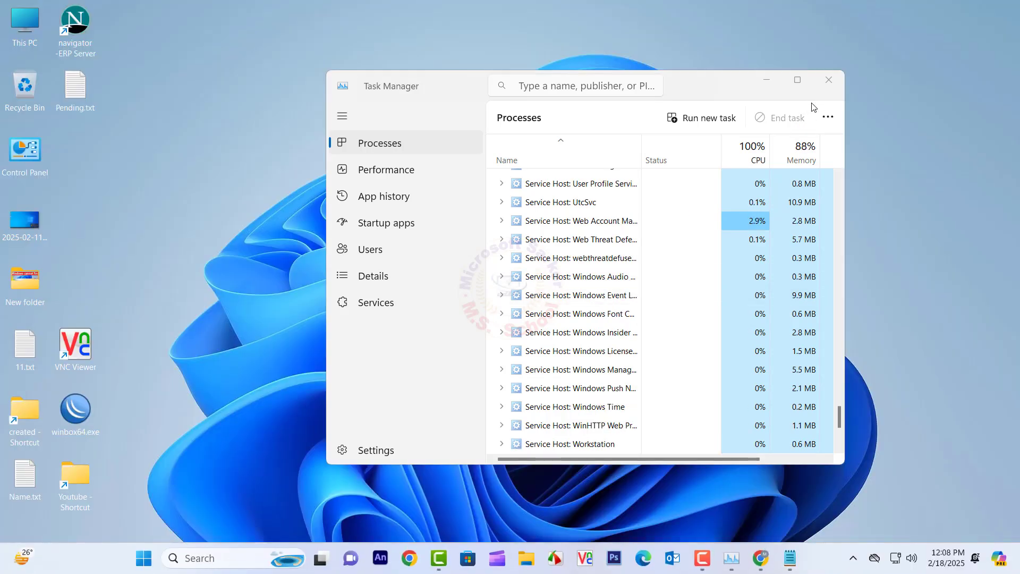
pyautogui.click(828, 81)
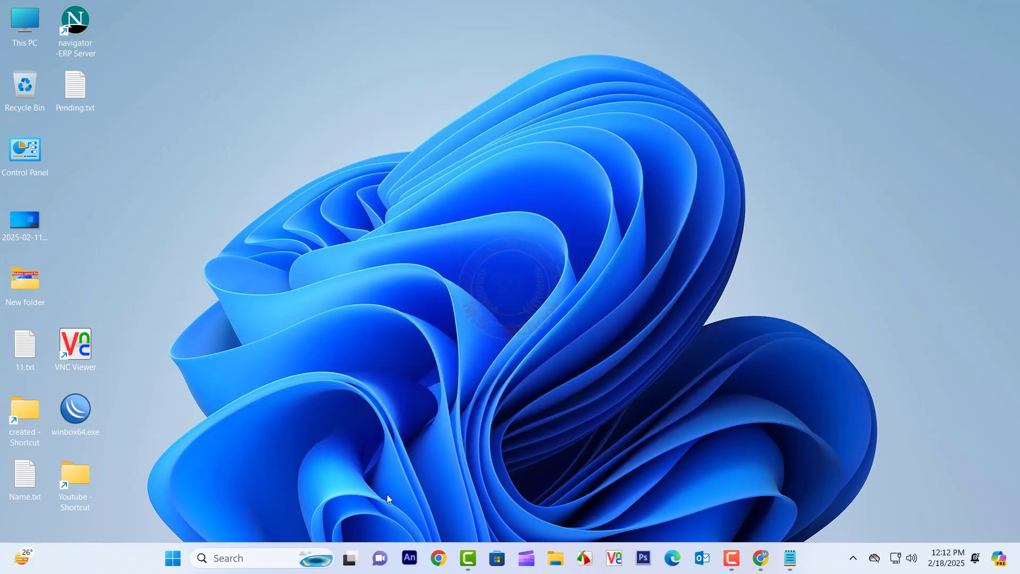
# Search for 'cmd' and run Command Prompt as administrator.
pyautogui.click(233, 559)
pyautogui.write('cm')
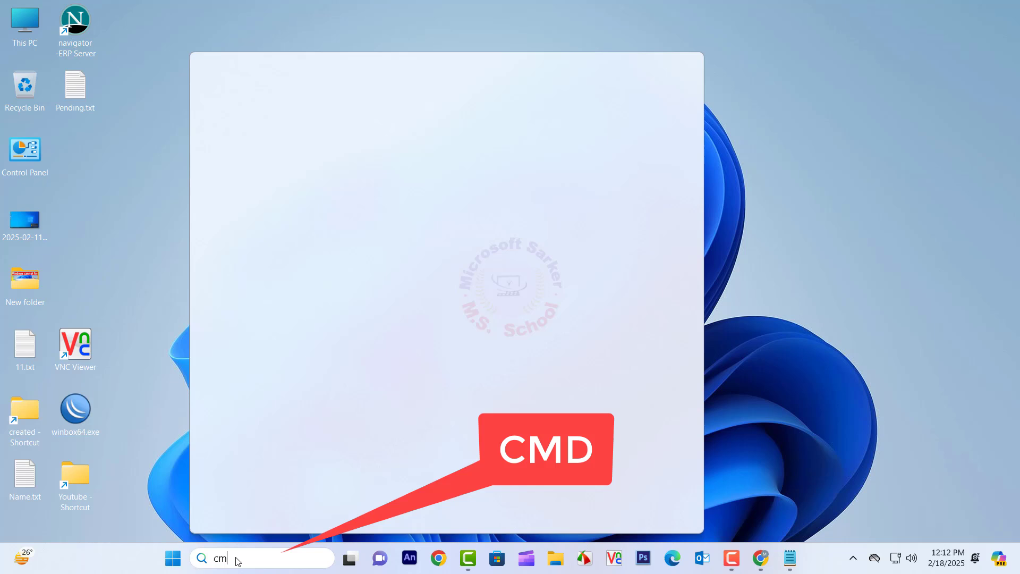
pyautogui.write('d')
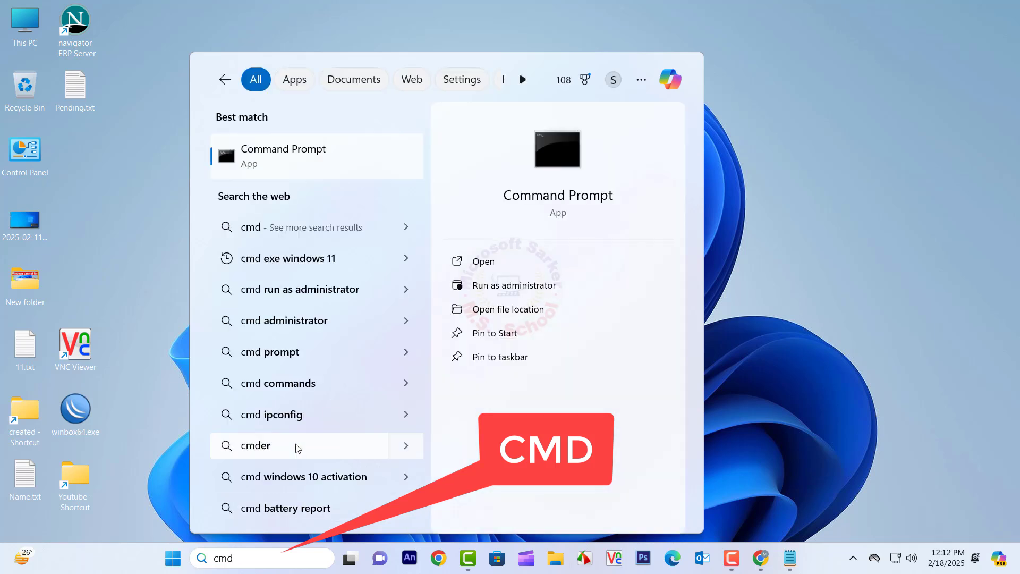
pyautogui.moveTo(197, 137)
pyautogui.mouseDown()
pyautogui.moveTo(304, 180)
pyautogui.moveTo(353, 181)
pyautogui.mouseUp()
pyautogui.press('Escape')
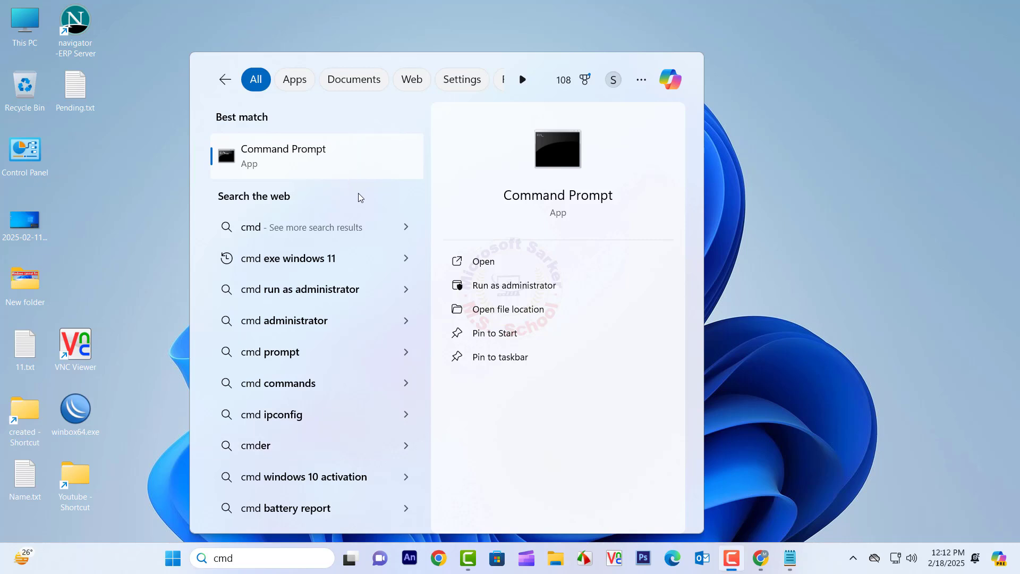
pyautogui.moveTo(448, 270)
pyautogui.mouseDown()
pyautogui.moveTo(611, 317)
pyautogui.moveTo(580, 294)
pyautogui.mouseUp()
pyautogui.press('Escape')
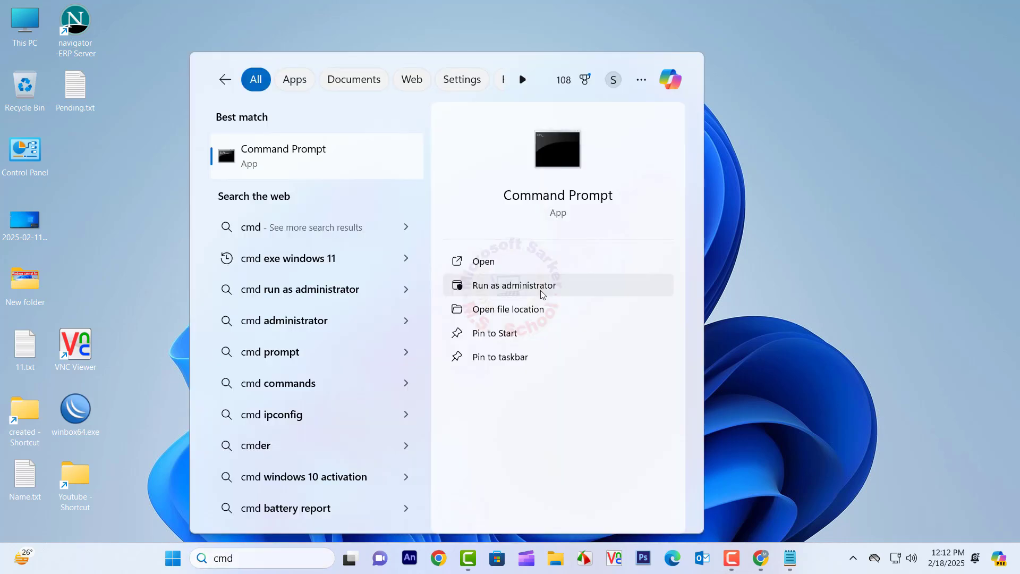
pyautogui.click(541, 290)
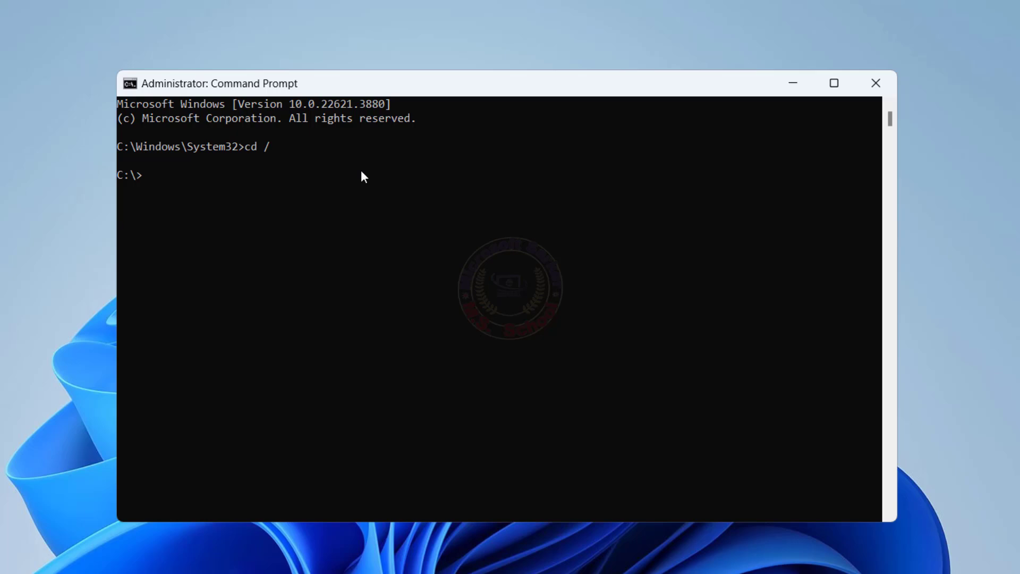
# Run 'mkdir testing' to create the testing folder at C:\, then close Command Prompt.
pyautogui.write('mk')
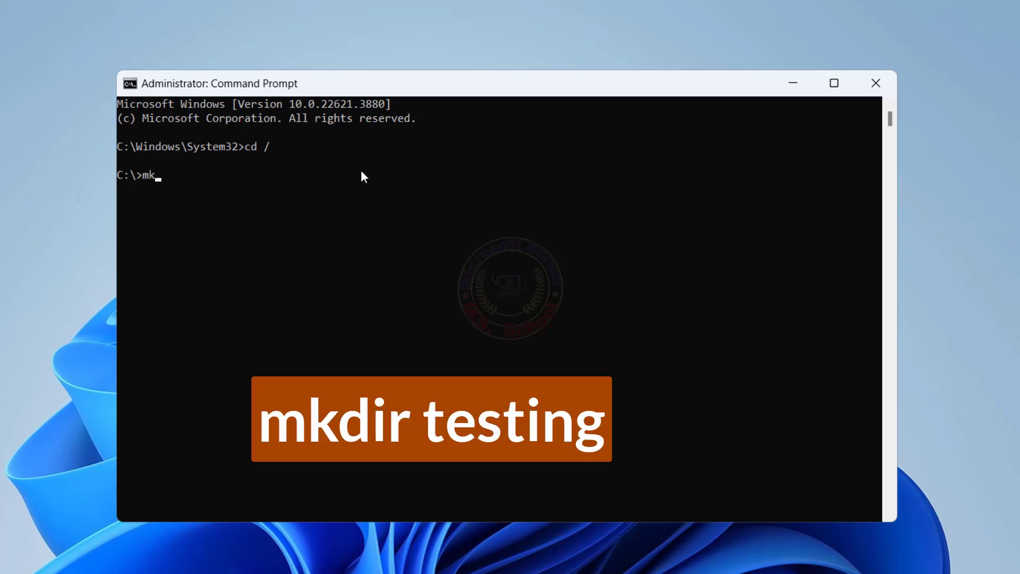
pyautogui.write('dir testing')
pyautogui.press('Return')
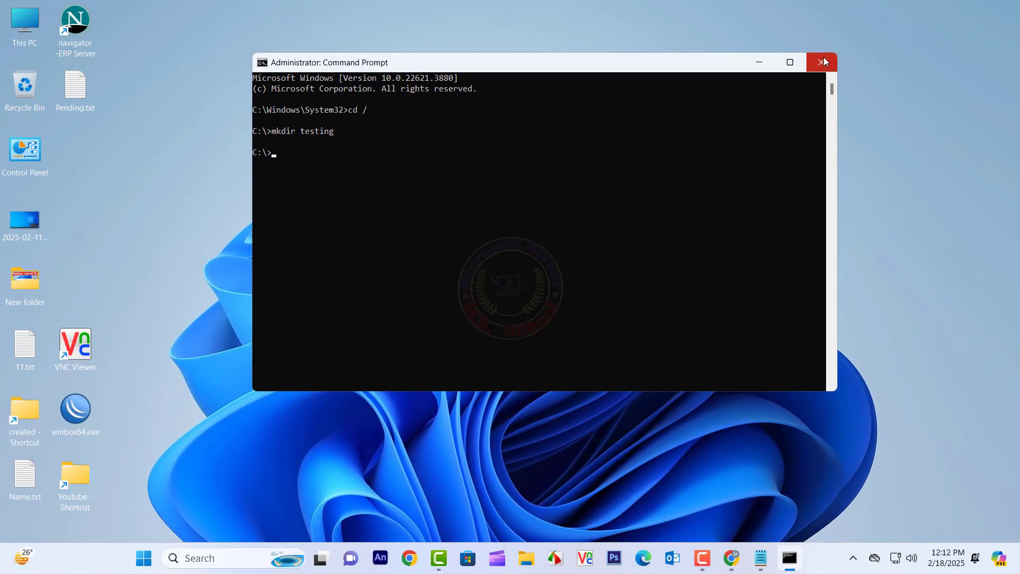
pyautogui.click(823, 62)
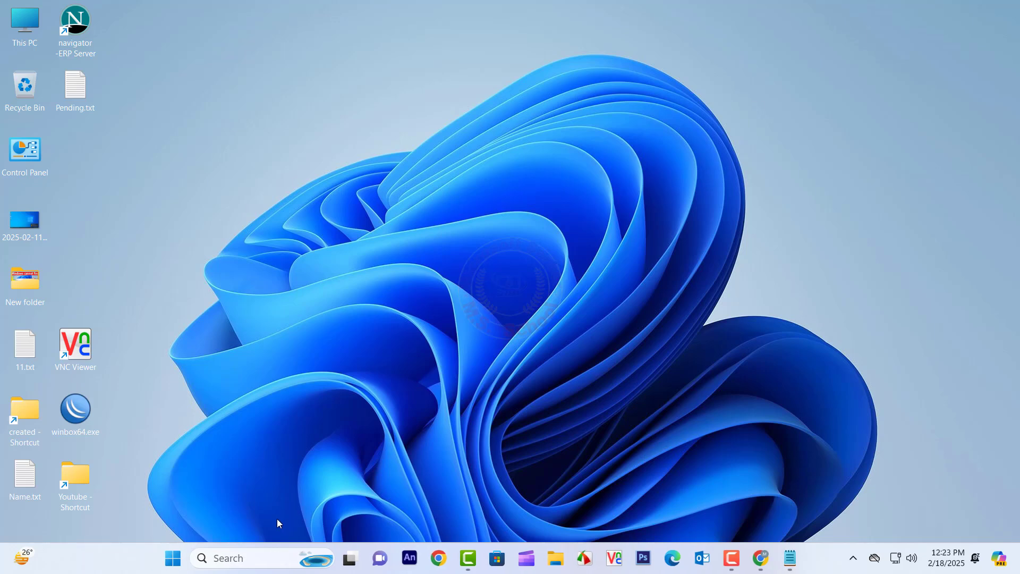
# Search 're' and open Registry Editor from the Best match result.
pyautogui.click(259, 562)
pyautogui.write('re')
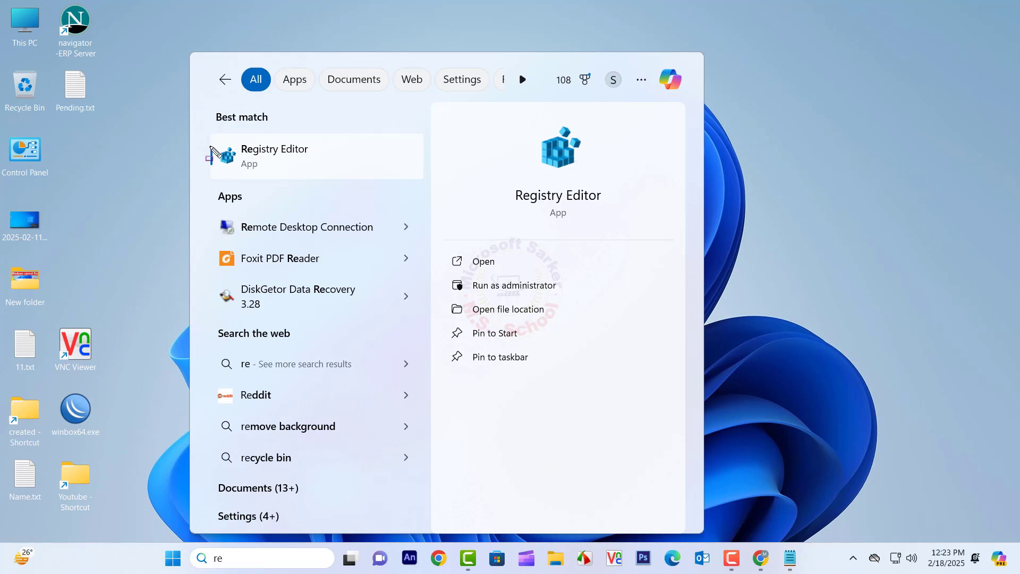
pyautogui.moveTo(209, 137); pyautogui.dragTo(337, 168)
pyautogui.click(340, 171)
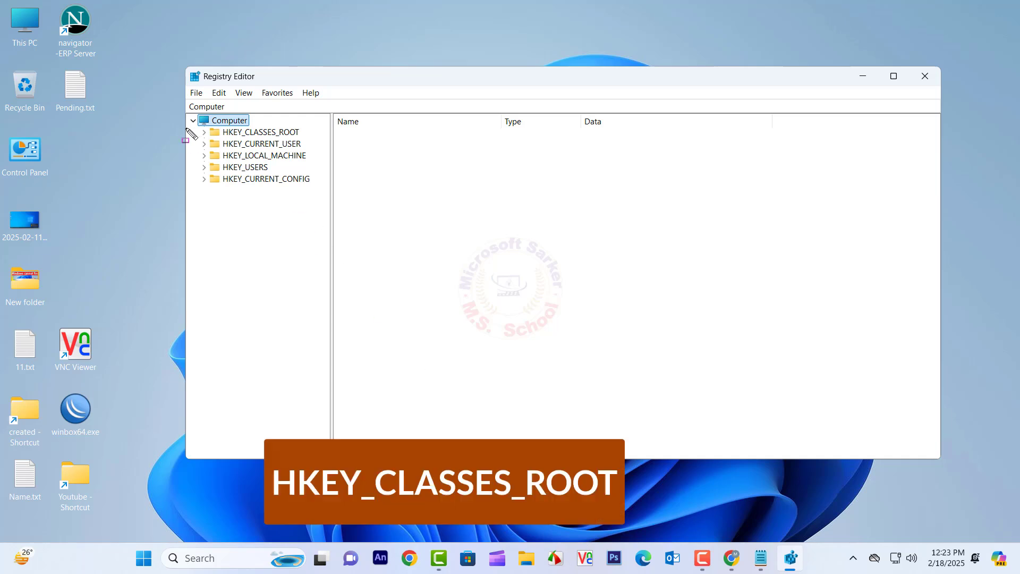
# Expand HKEY_CLASSES_ROOT and its Directory key in the registry tree.
pyautogui.moveTo(193, 128); pyautogui.dragTo(307, 138)
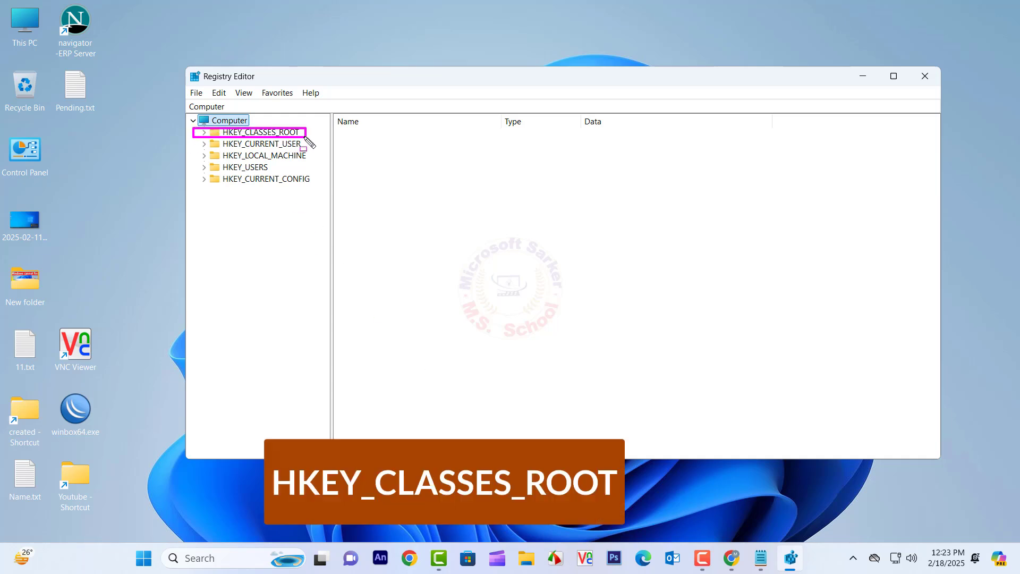
pyautogui.press('Escape')
pyautogui.click(204, 132)
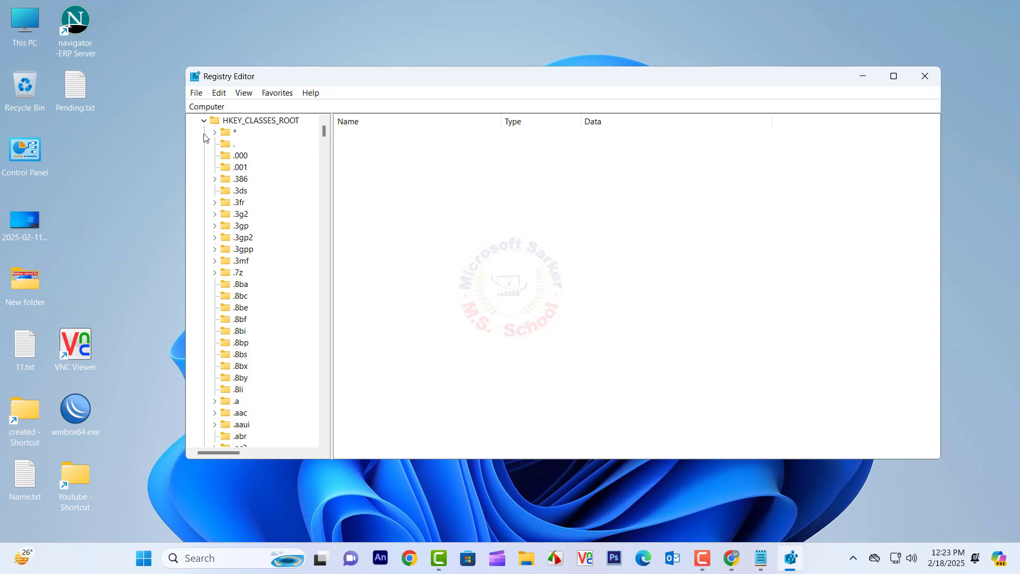
pyautogui.moveTo(324, 129); pyautogui.dragTo(323, 225)
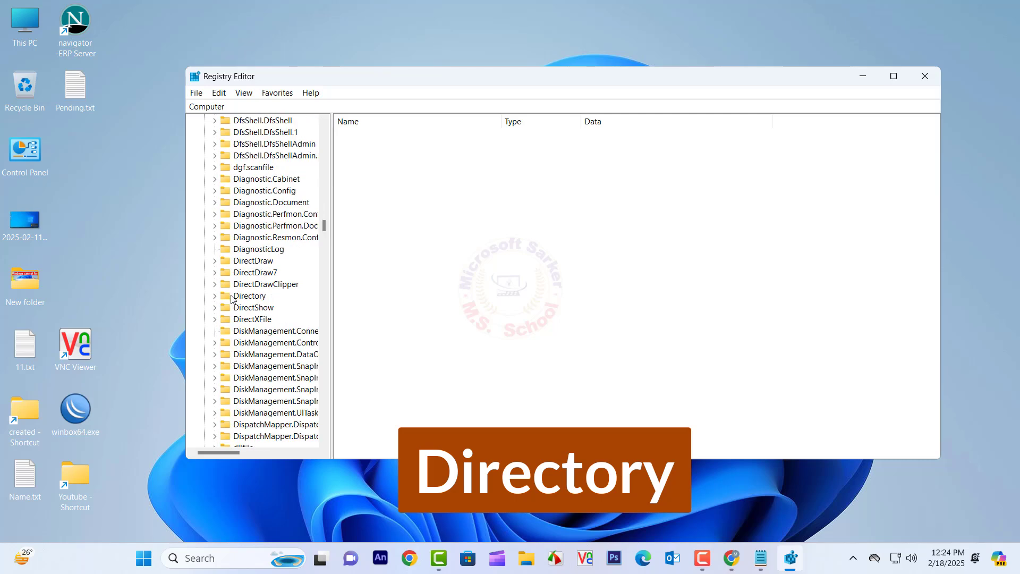
pyautogui.moveTo(211, 289); pyautogui.dragTo(272, 306)
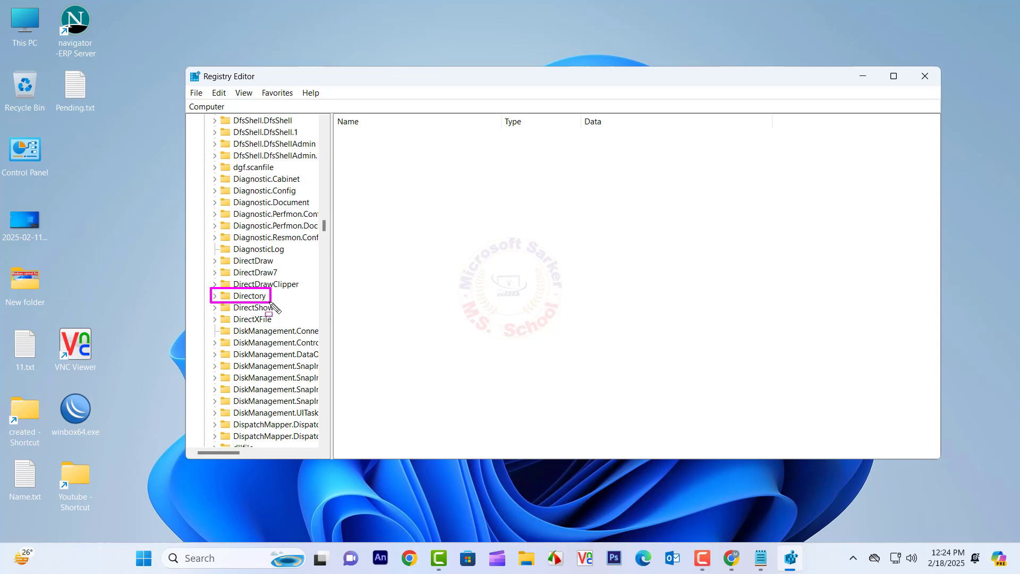
pyautogui.press('Escape')
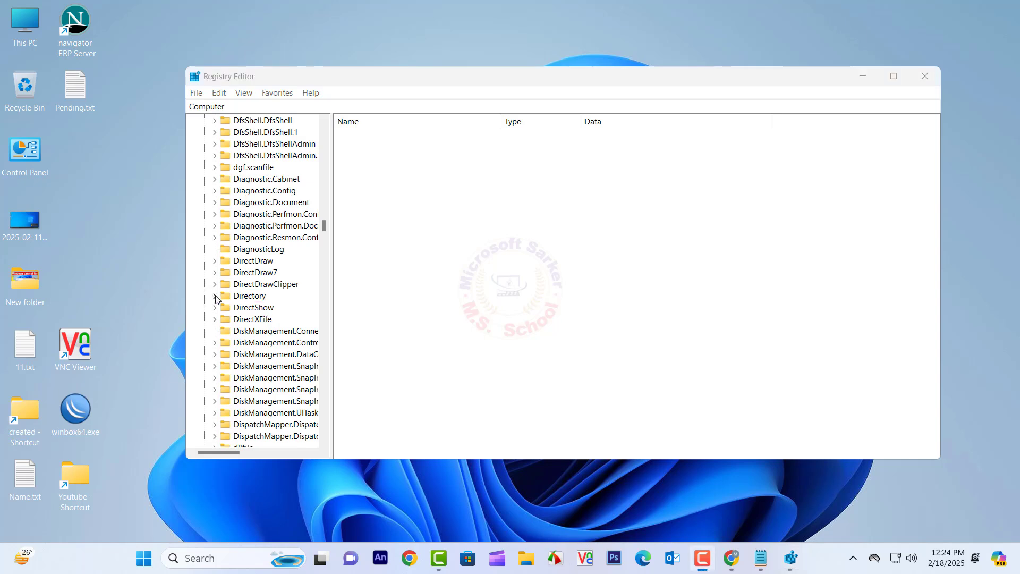
pyautogui.click(215, 296)
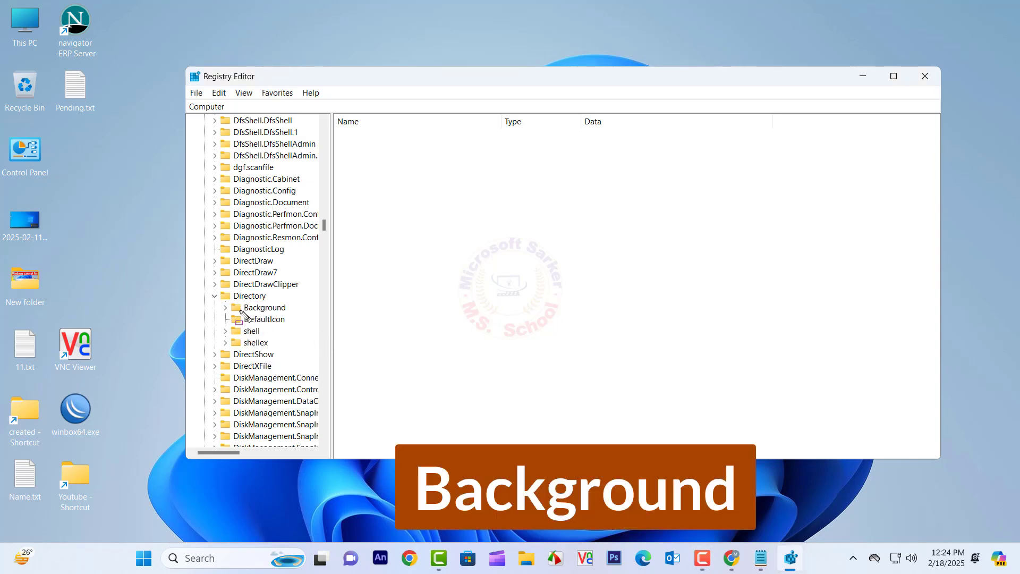
# Expand the Background key and its shellex subkey under Directory.
pyautogui.moveTo(227, 301); pyautogui.dragTo(298, 314)
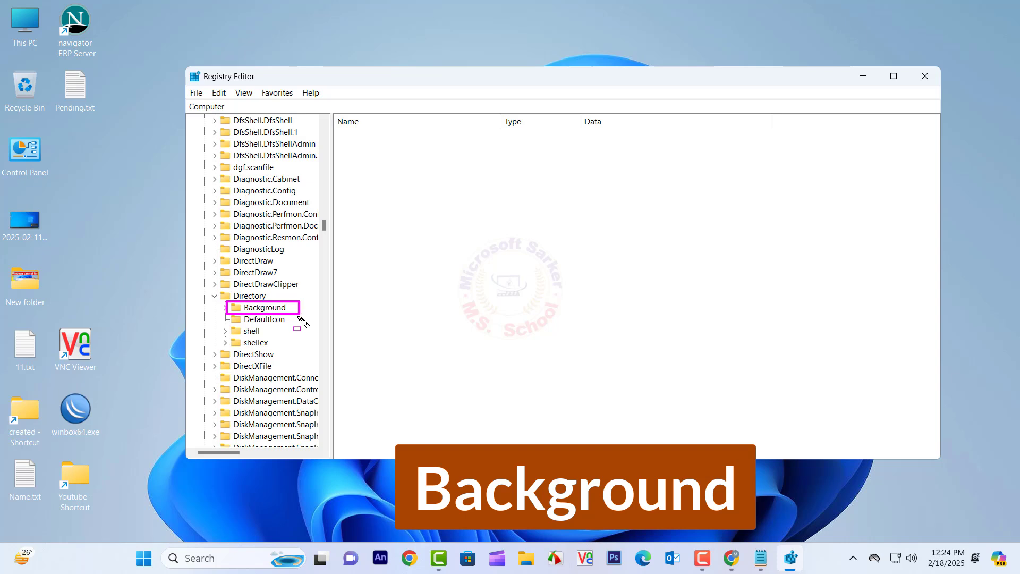
pyautogui.press('Escape')
pyautogui.click(226, 309)
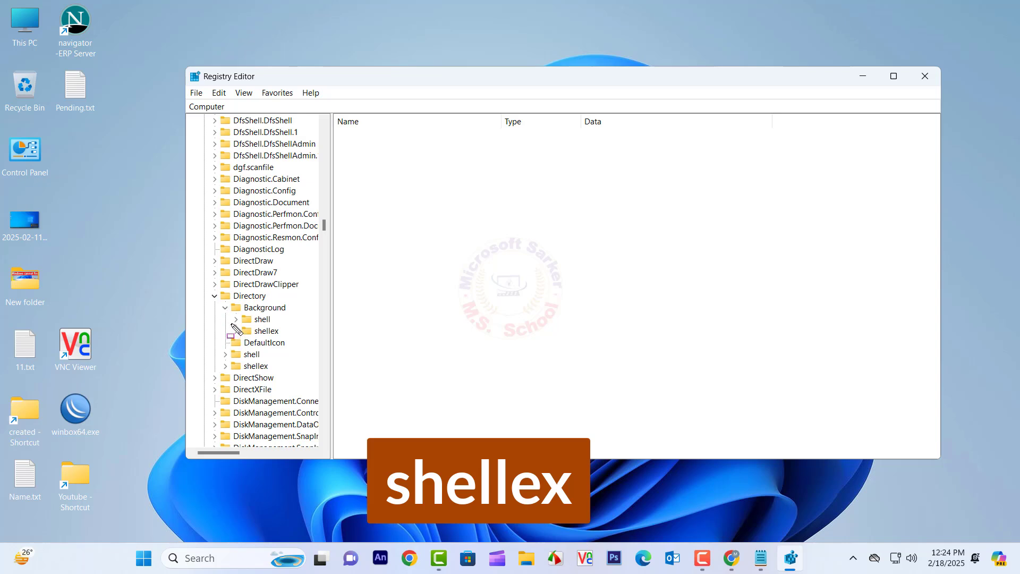
pyautogui.moveTo(232, 323); pyautogui.dragTo(296, 339)
pyautogui.press('Escape')
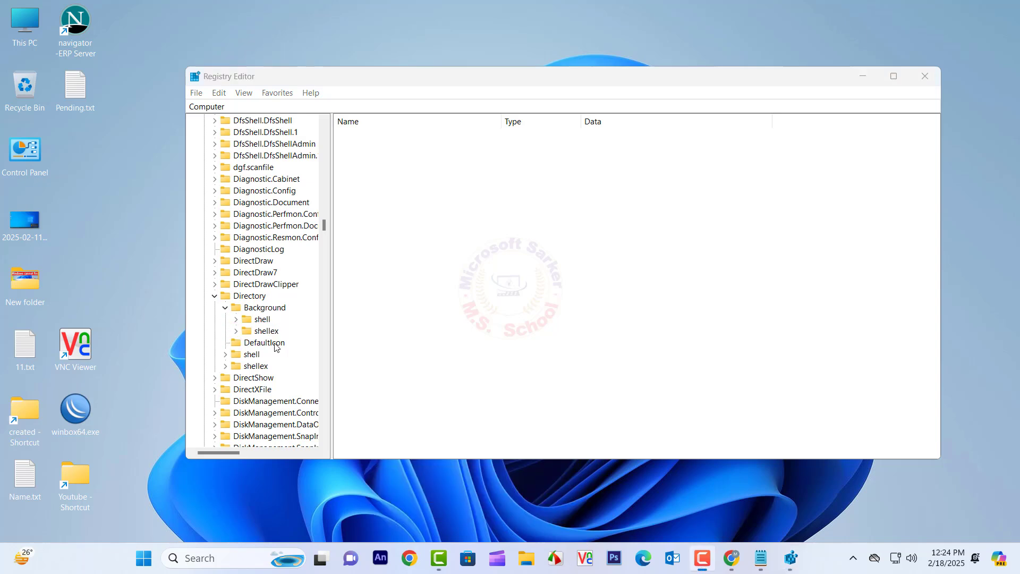
pyautogui.click(237, 331)
# Expand ContextMenuHandlers and select it to show its subkeys and values.
pyautogui.moveTo(234, 451); pyautogui.dragTo(244, 450)
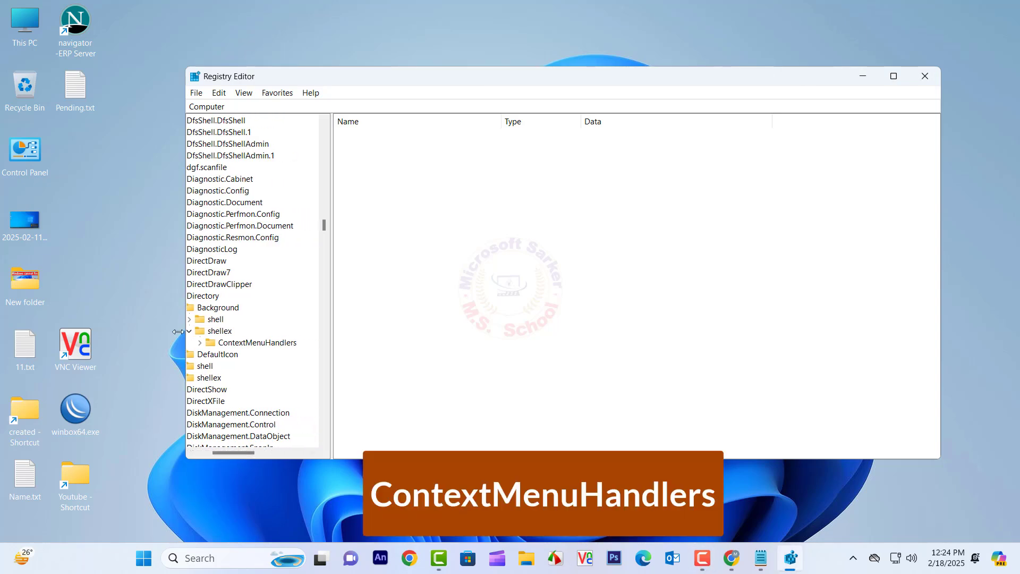
pyautogui.hotkey('ctrl', '2')
pyautogui.moveTo(198, 336)
pyautogui.mouseDown()
pyautogui.moveTo(319, 352)
pyautogui.moveTo(305, 354)
pyautogui.mouseUp()
pyautogui.press('e')
pyautogui.press('Escape')
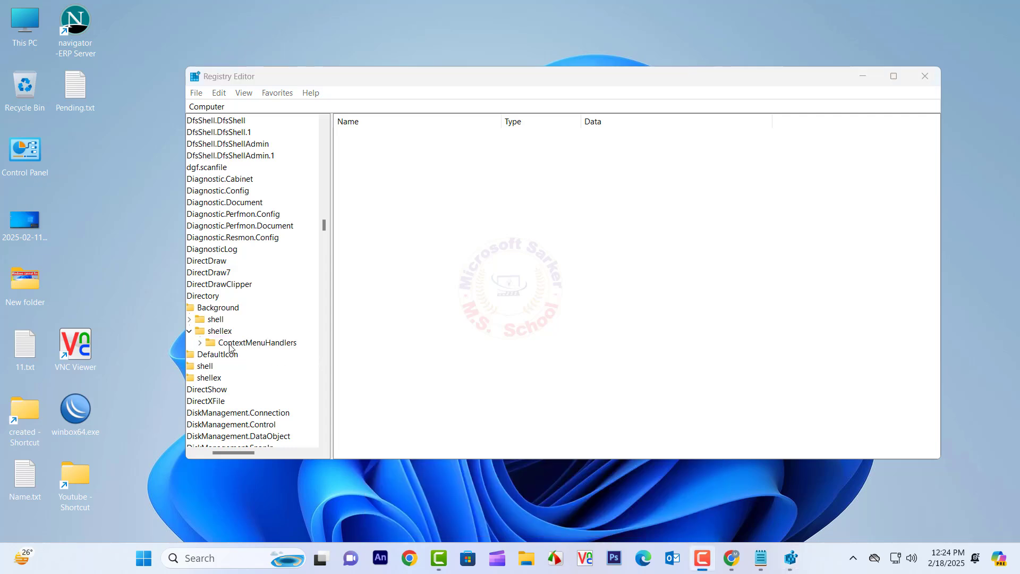
pyautogui.click(200, 342)
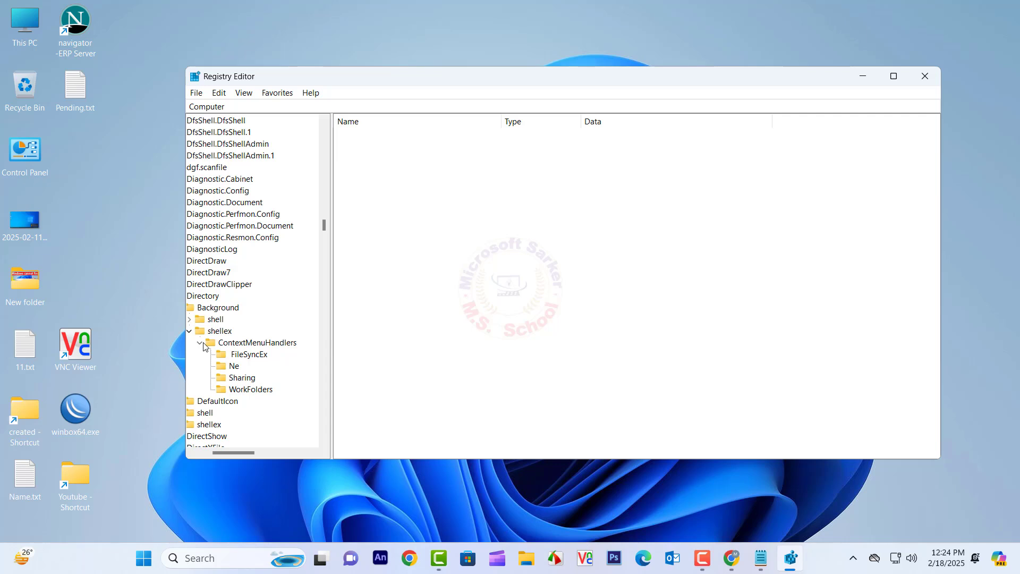
pyautogui.click(254, 345)
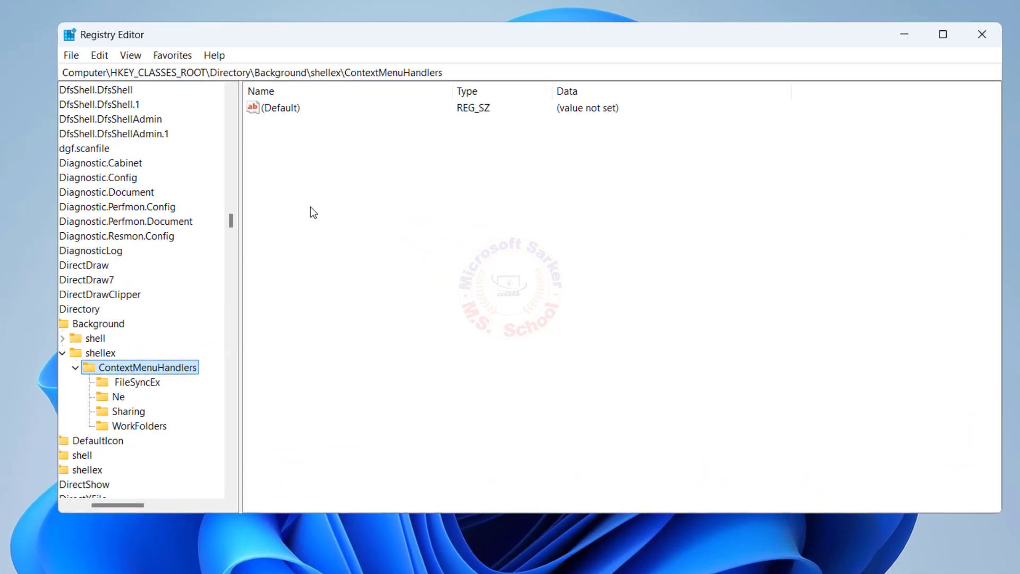
# Create a subkey named 'new' under ContextMenuHandlers and select its (Default) value.
pyautogui.rightClick(313, 212)
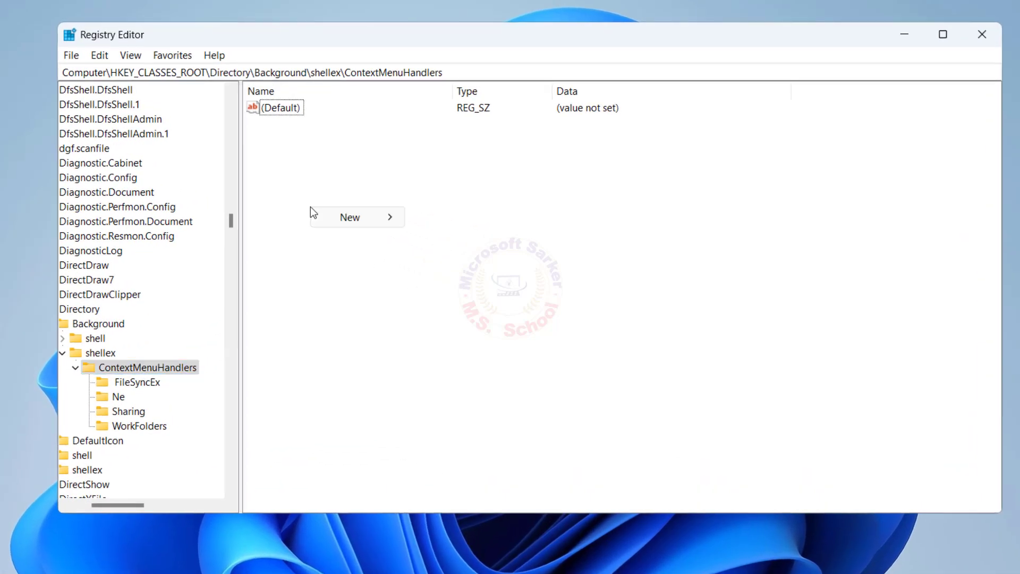
pyautogui.moveTo(376, 225)
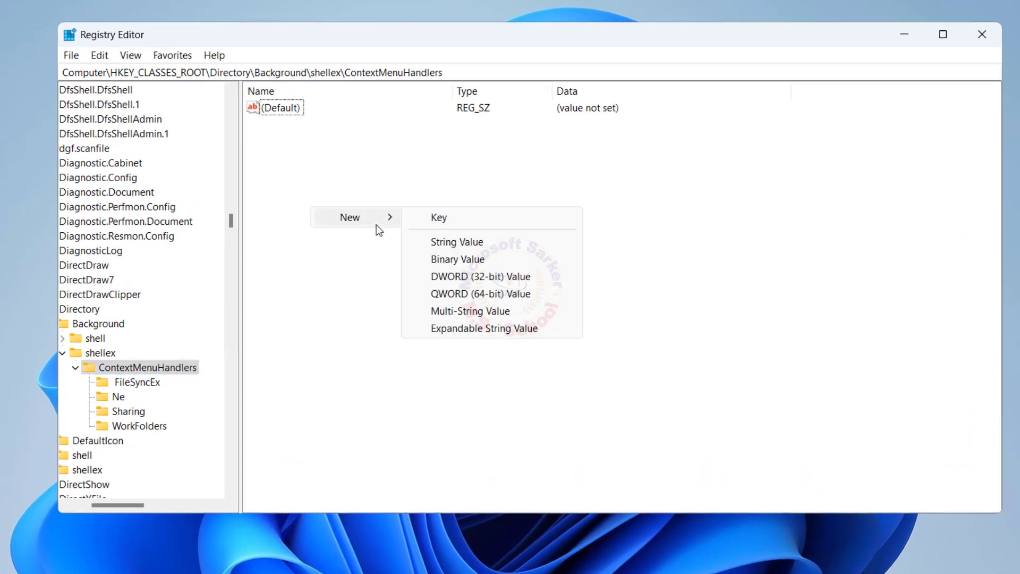
pyautogui.click(449, 219)
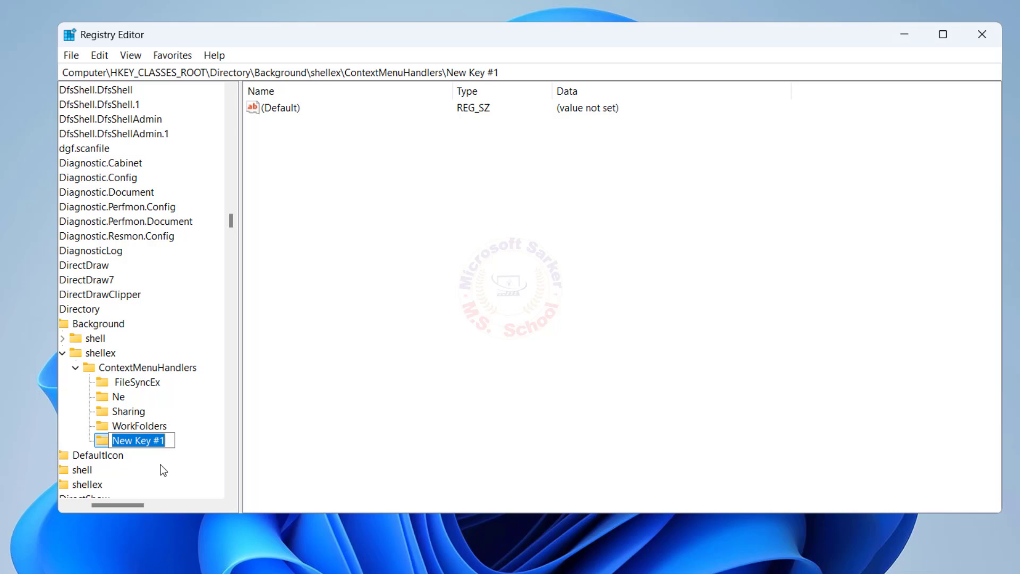
pyautogui.write('new')
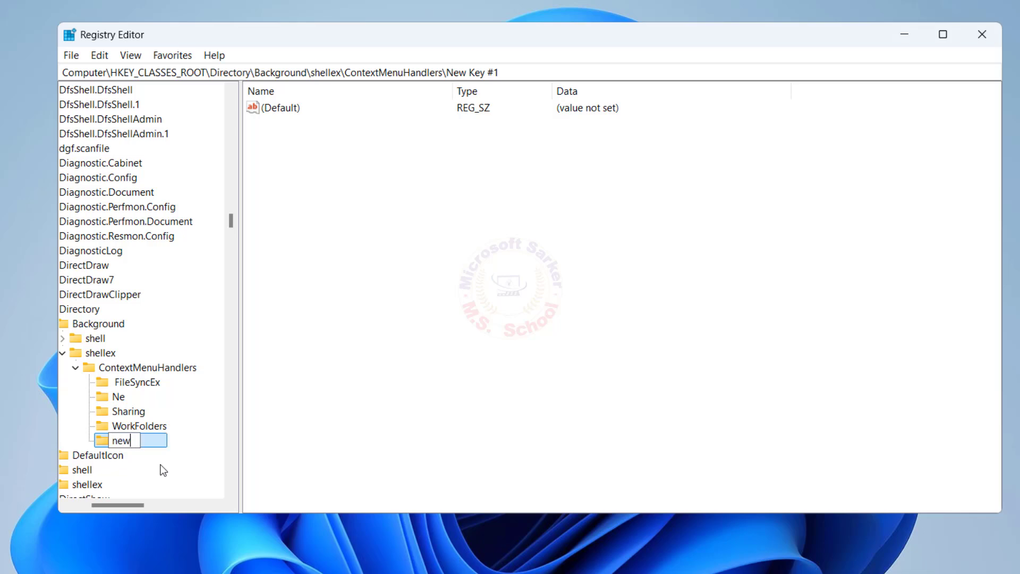
pyautogui.press('Return')
pyautogui.click(289, 108)
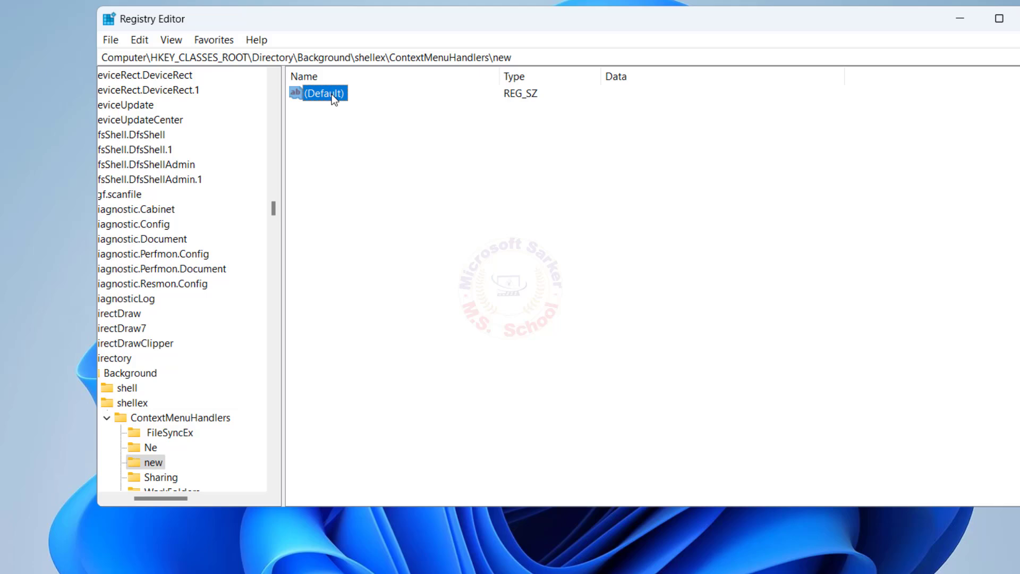
# Set the (Default) value to {D969A300-E7FF-11d0-A93B-00A0C90F2719}, then close Registry Editor.
pyautogui.doubleClick(332, 94)
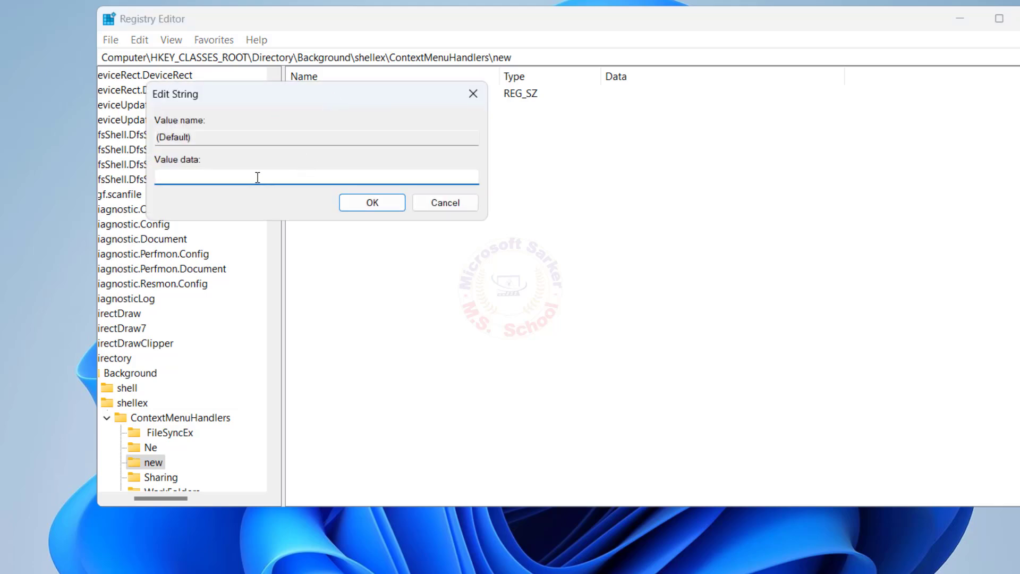
pyautogui.write('{D969A300-E7FF-11d0-A93B-00A0C90F2719}')
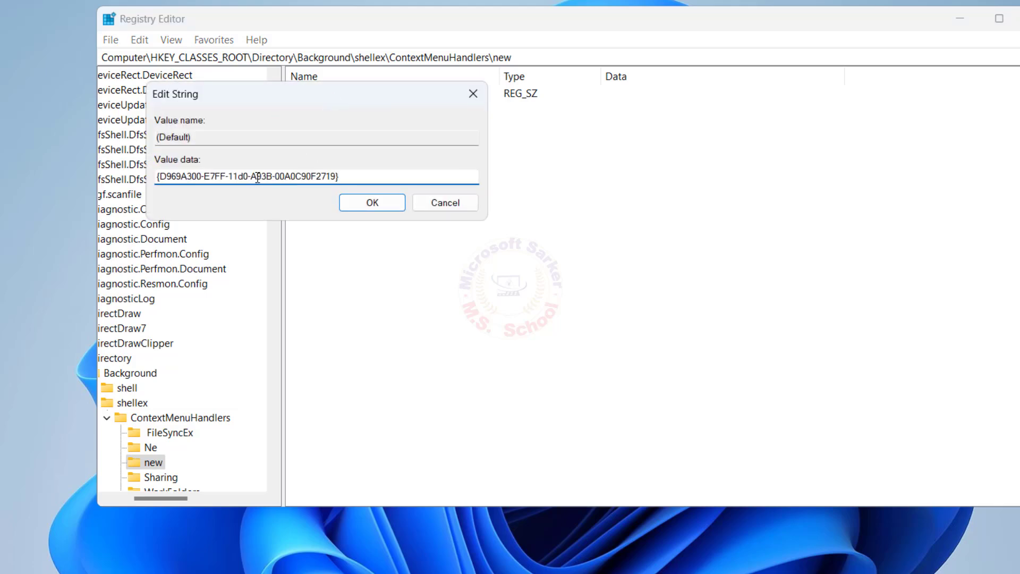
pyautogui.click(391, 204)
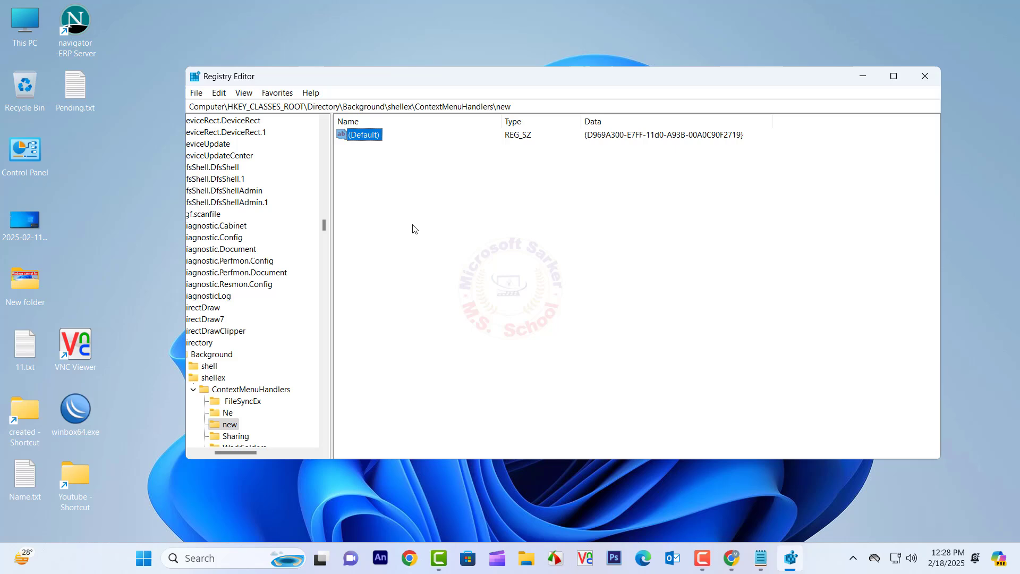
pyautogui.click(924, 79)
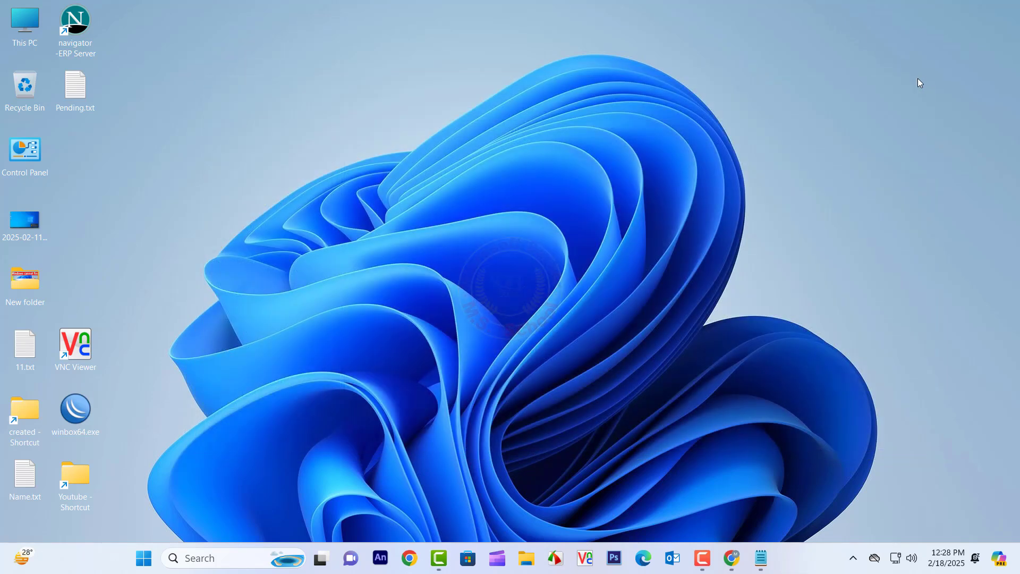
# In File Explorer, restore Folder Options defaults, apply and confirm, then close Explorer.
pyautogui.press('super+e')
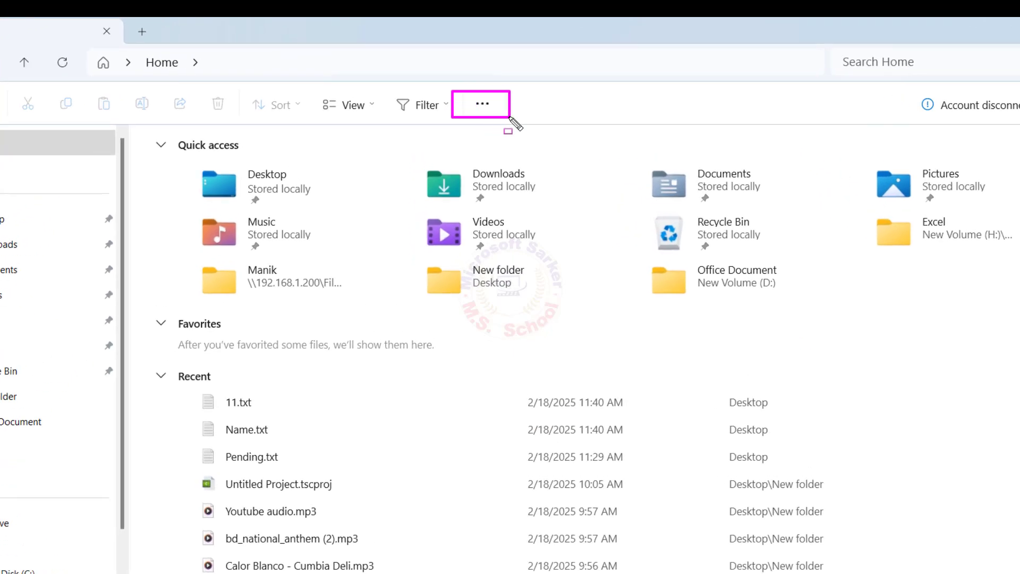
pyautogui.click(483, 103)
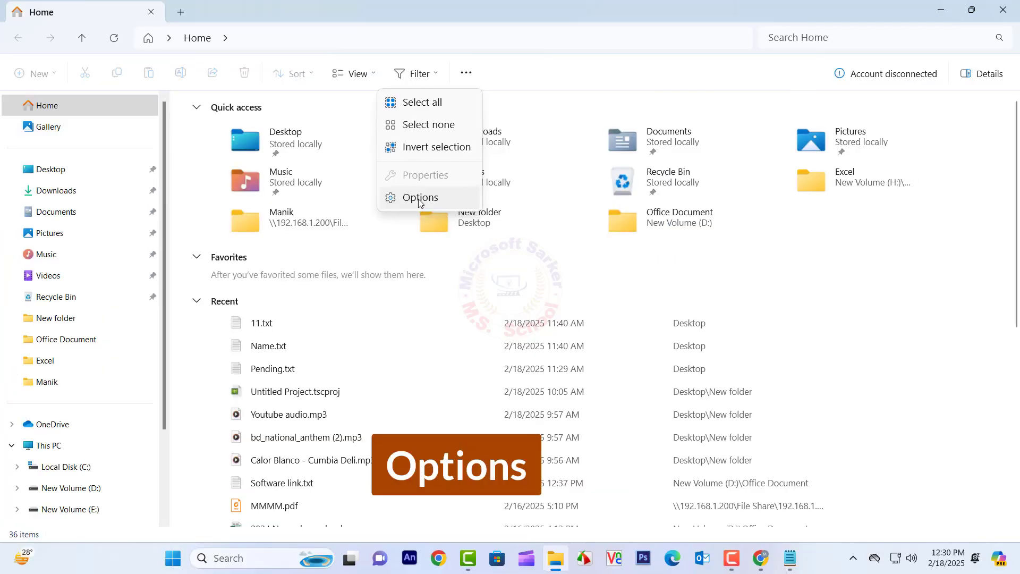
pyautogui.click(420, 198)
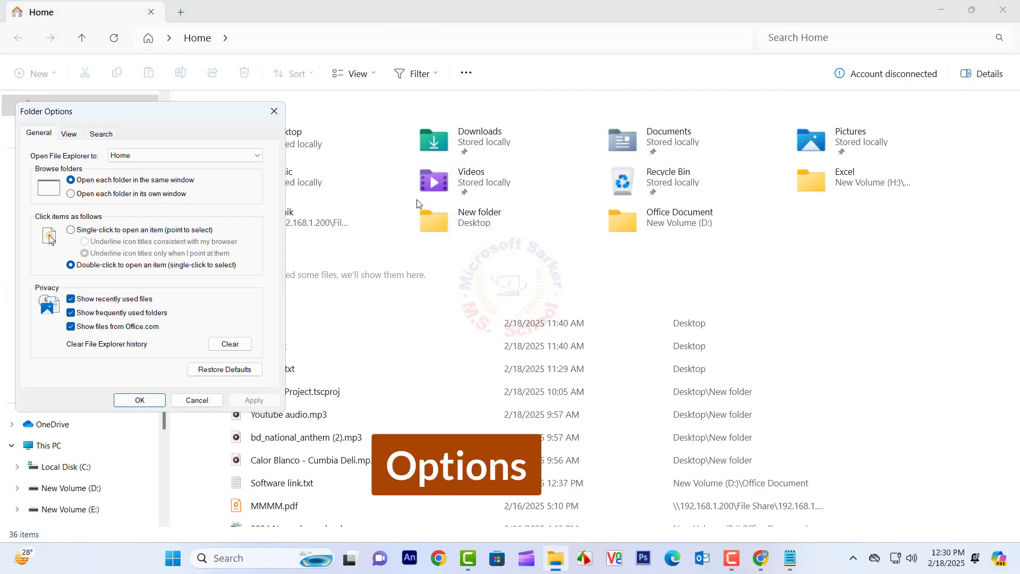
pyautogui.moveTo(100, 113); pyautogui.dragTo(494, 117)
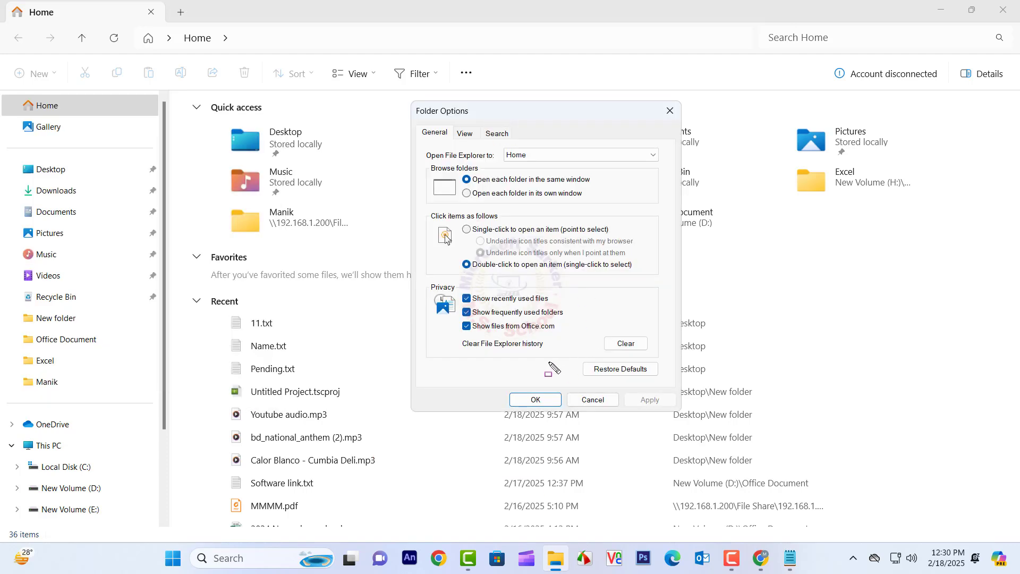
pyautogui.moveTo(587, 360); pyautogui.dragTo(667, 381)
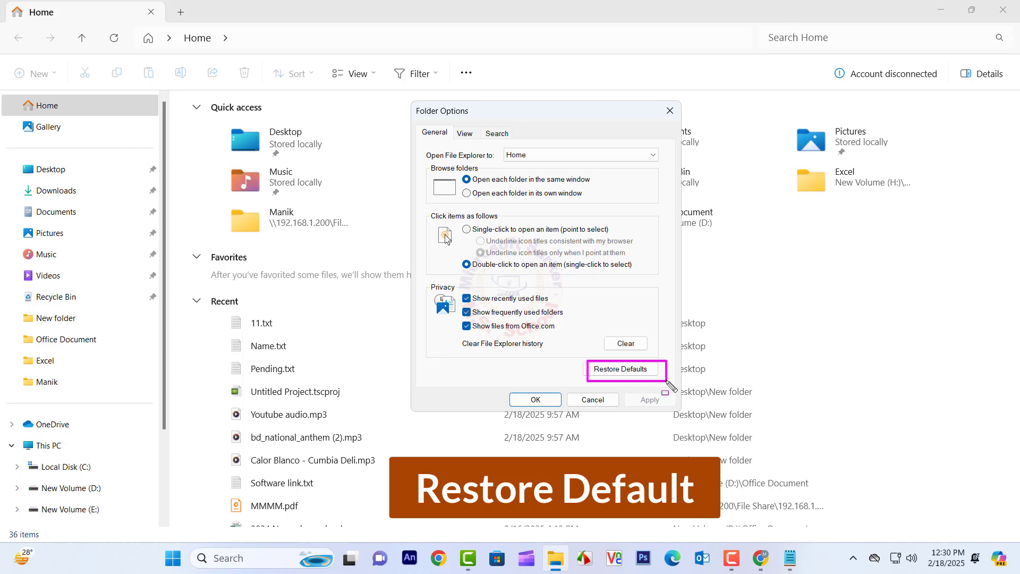
pyautogui.click(642, 373)
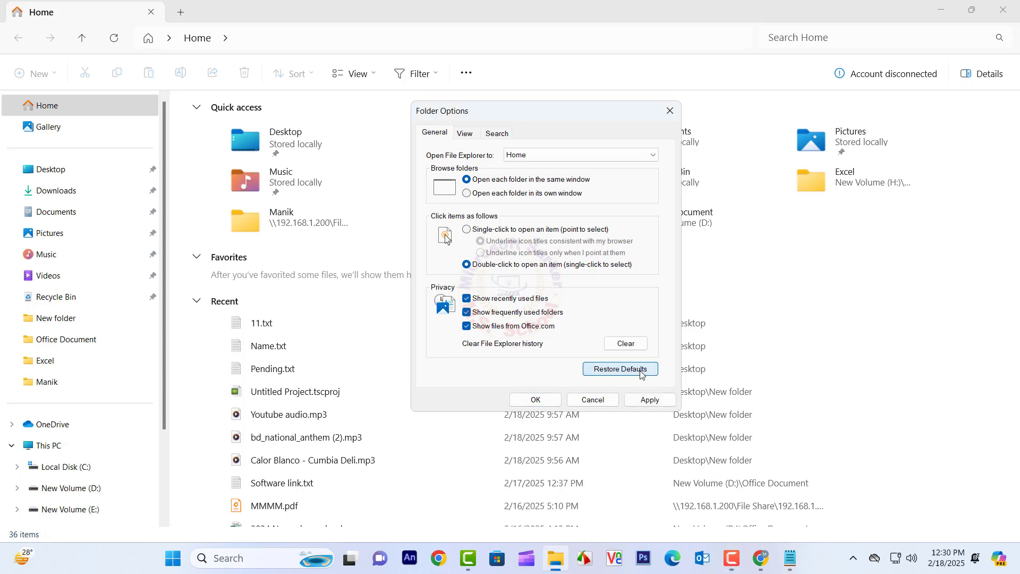
pyautogui.click(649, 400)
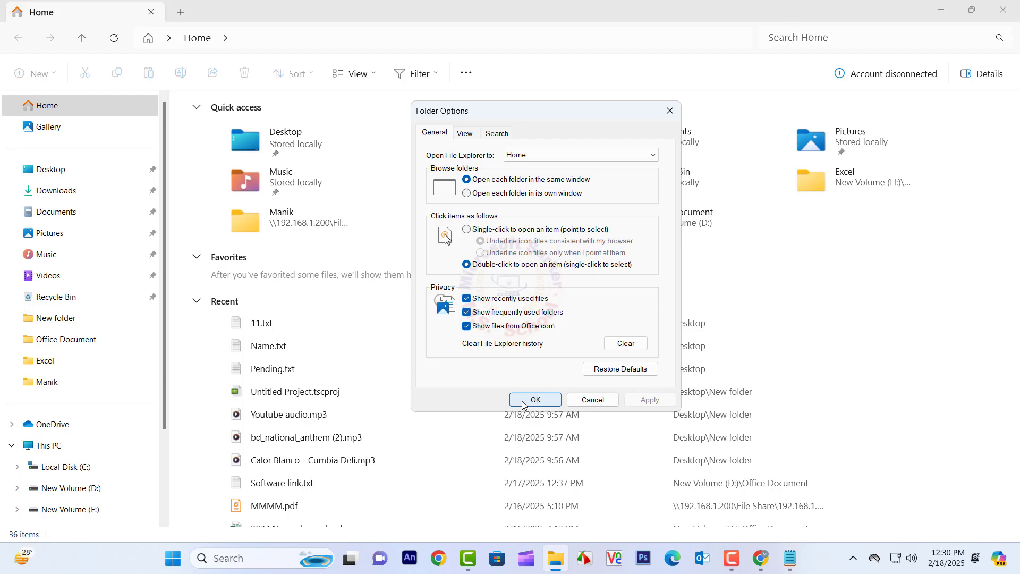
pyautogui.click(534, 399)
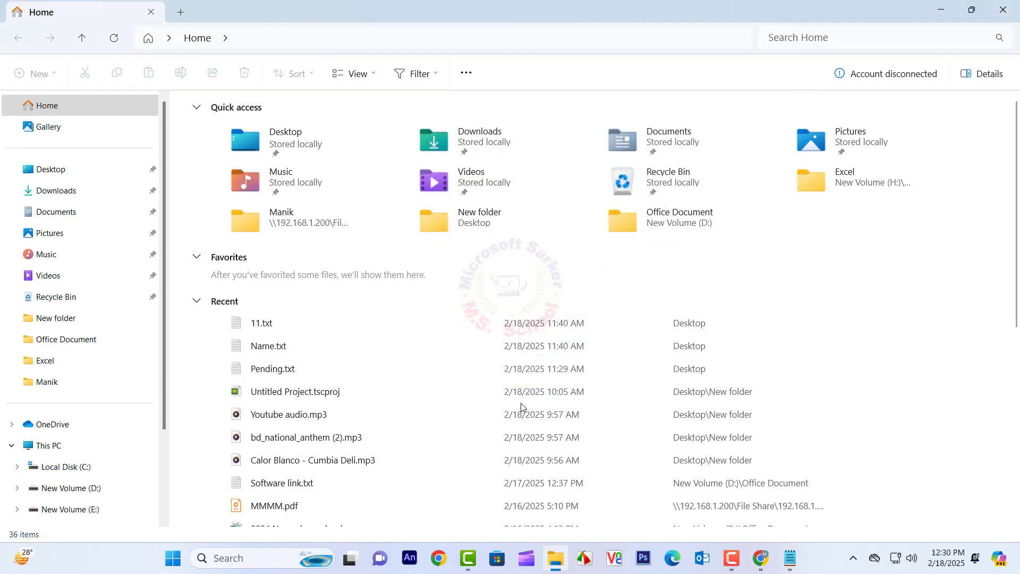
pyautogui.click(1004, 12)
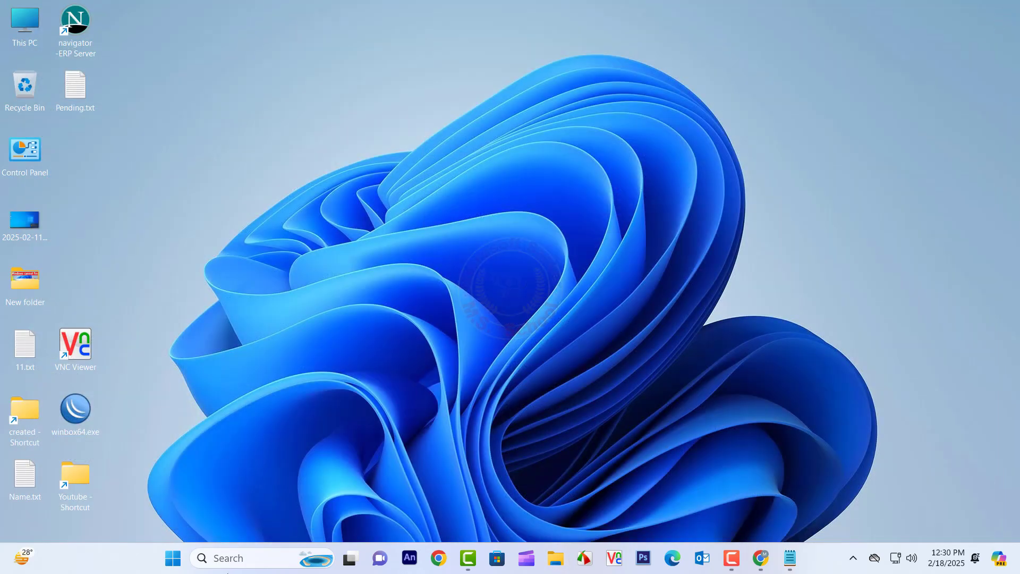
# Restart Windows from the Start menu's power options.
pyautogui.click(173, 558)
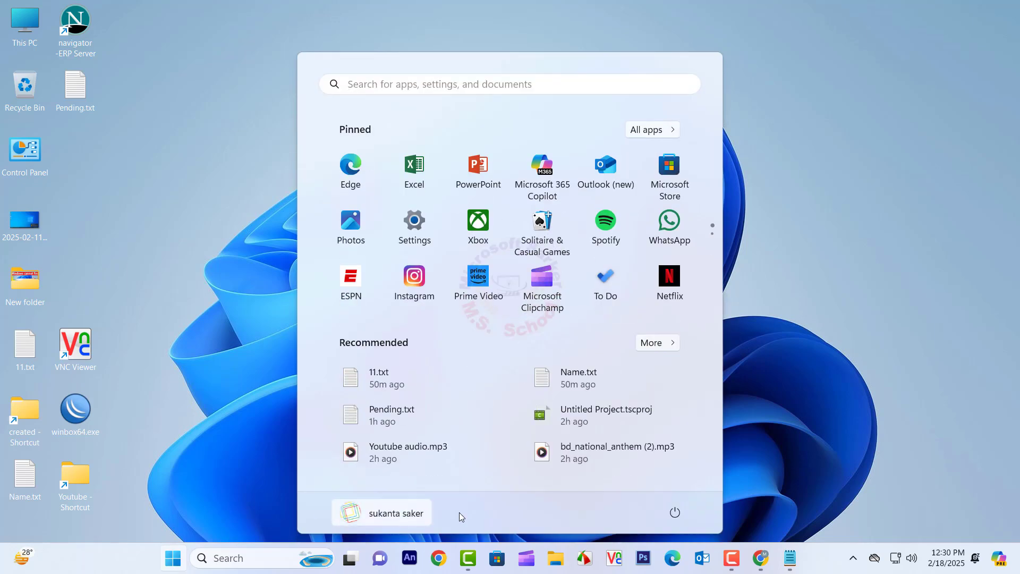
pyautogui.click(674, 512)
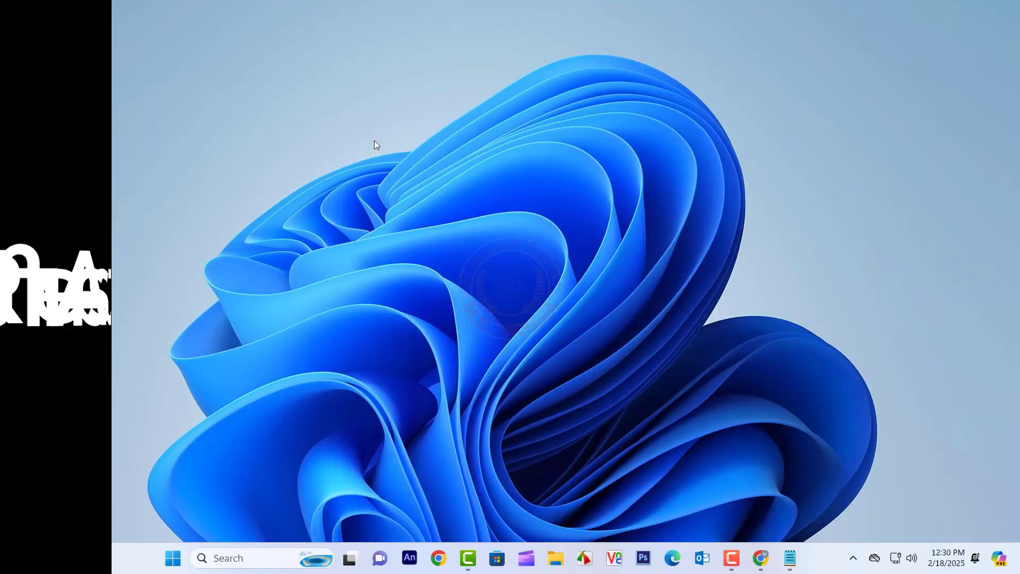
# Create 'New folder (2)' on the desktop with New > Folder, then delete it to the Recycle Bin.
pyautogui.rightClick(370, 119)
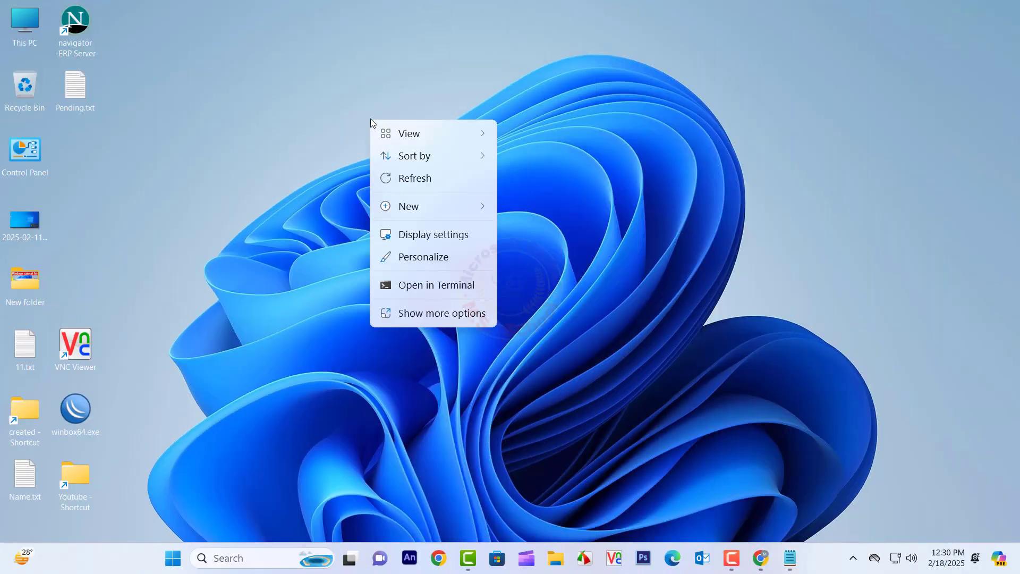
pyautogui.moveTo(426, 210)
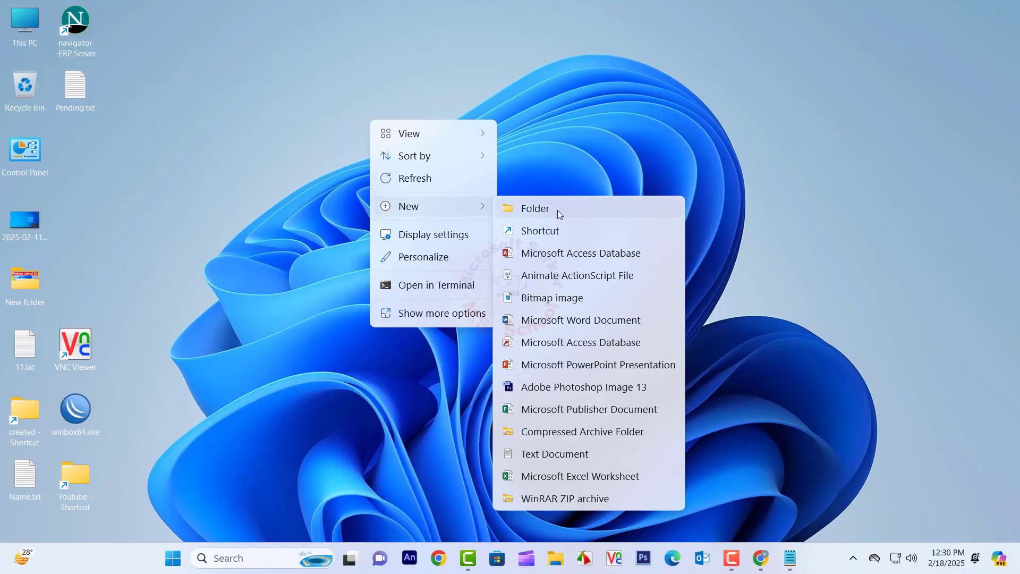
pyautogui.click(563, 209)
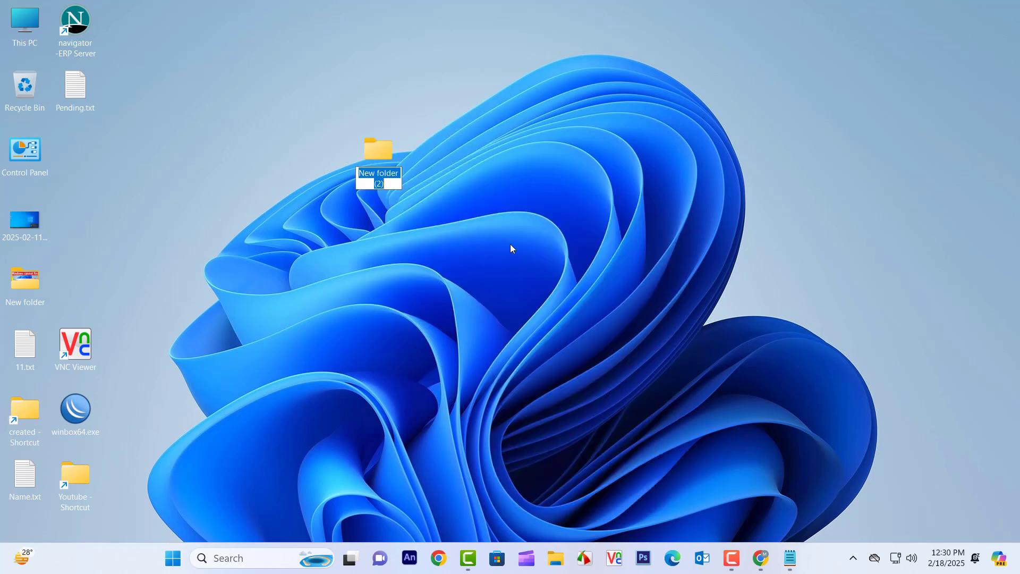
pyautogui.press('Return')
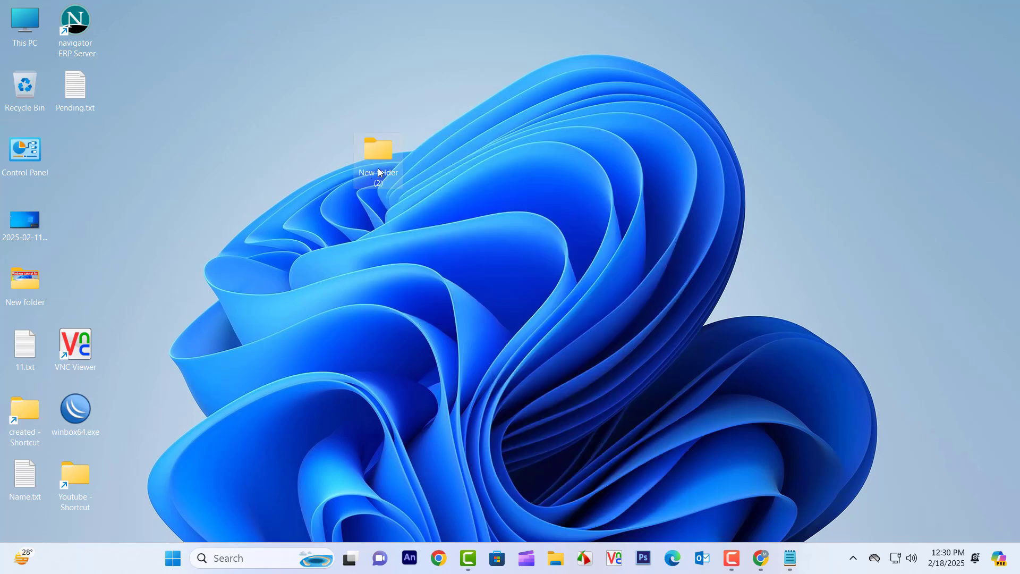
pyautogui.click(378, 171)
pyautogui.press('Delete')
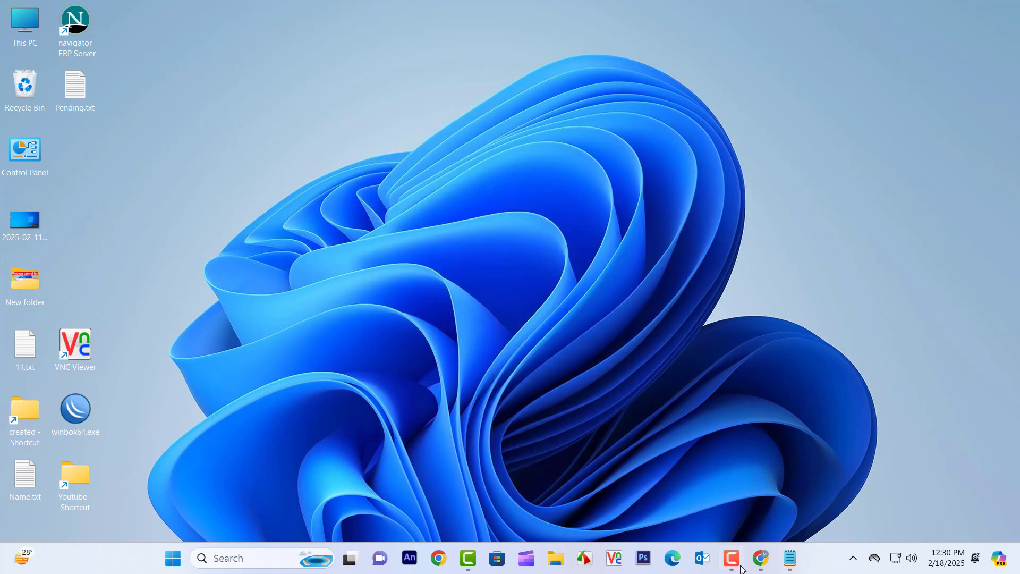